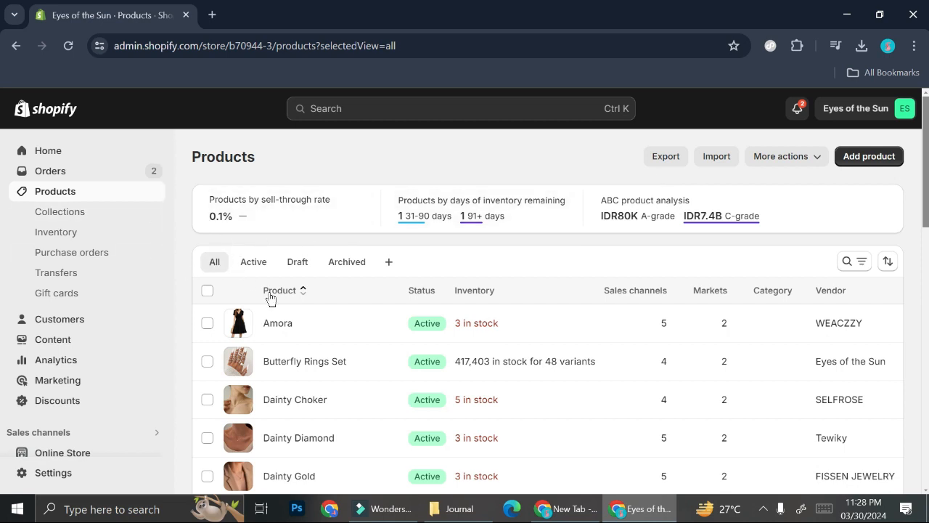
Open the Amora product and review its description and media images
click(279, 326)
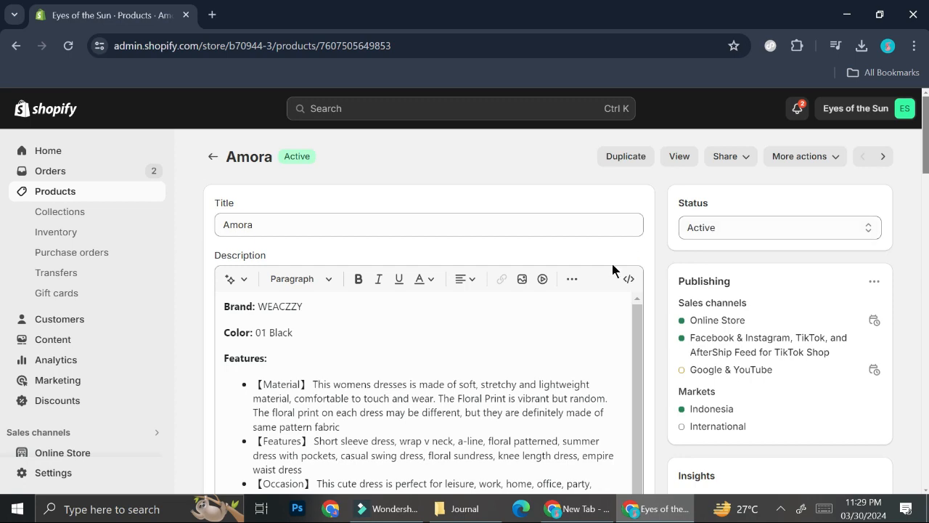
scroll(296, 299, down, 1)
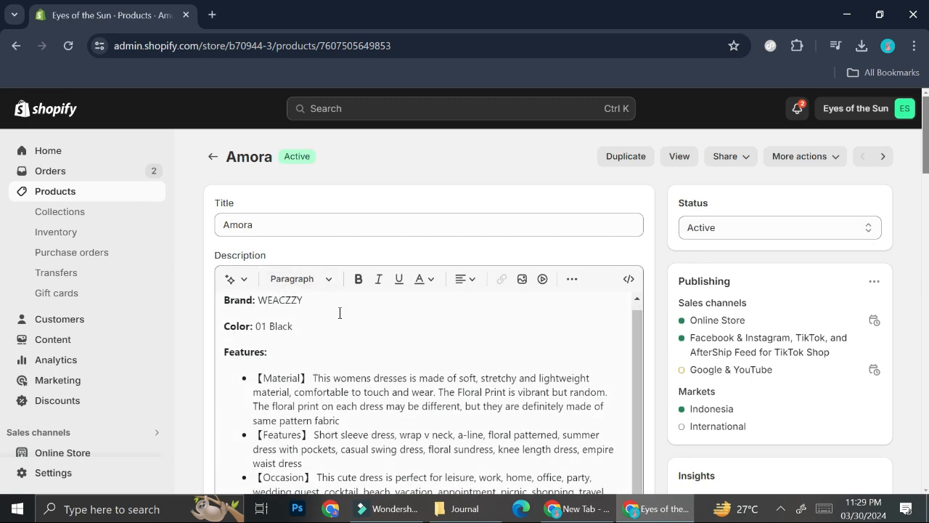
scroll(537, 328, down, 2)
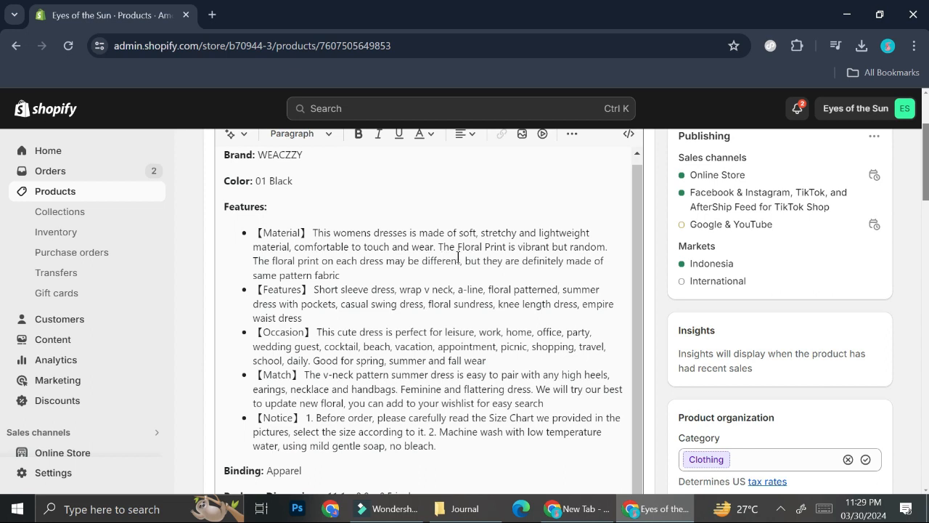
scroll(457, 256, up, 1)
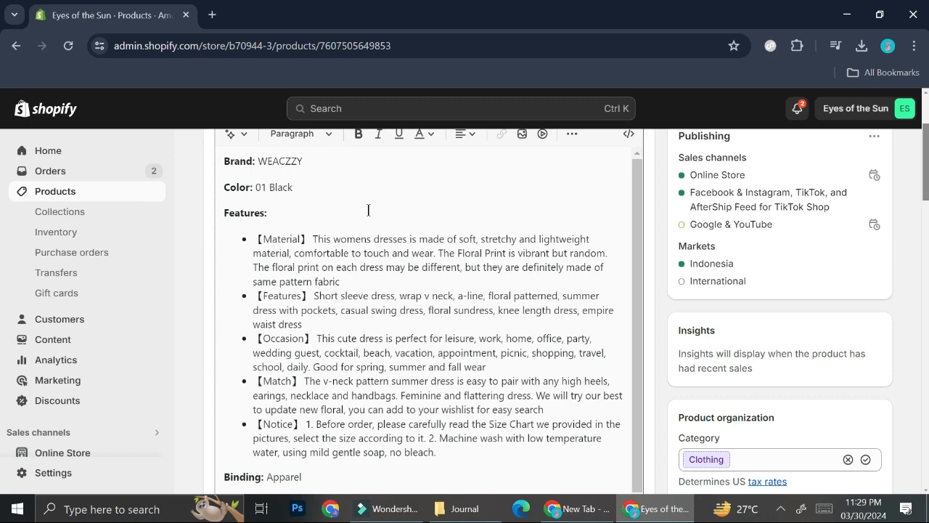
scroll(356, 240, down, 1)
scroll(392, 214, down, 3)
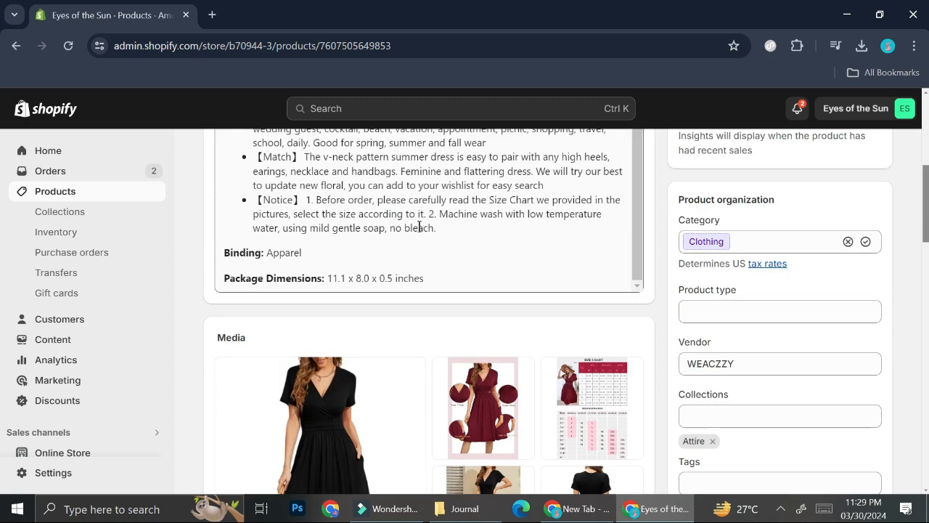
scroll(419, 227, down, 3)
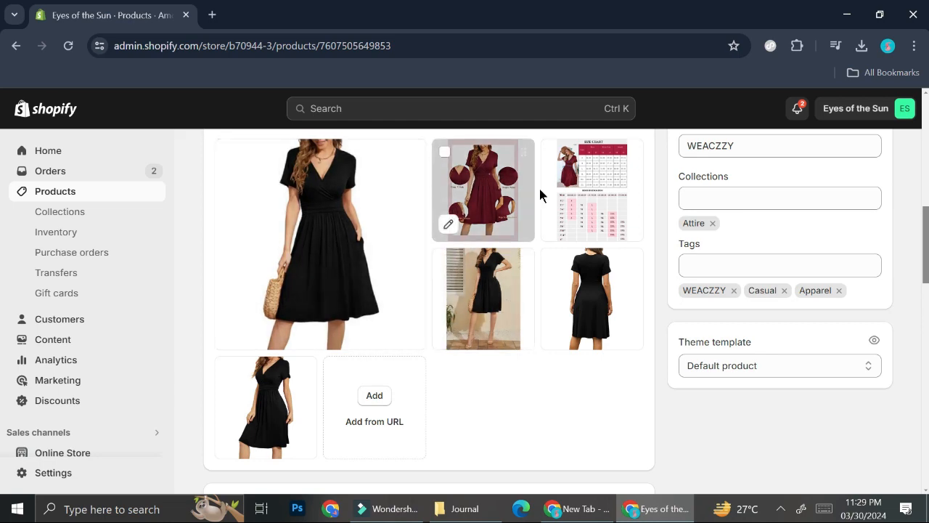
scroll(592, 307, up, 1)
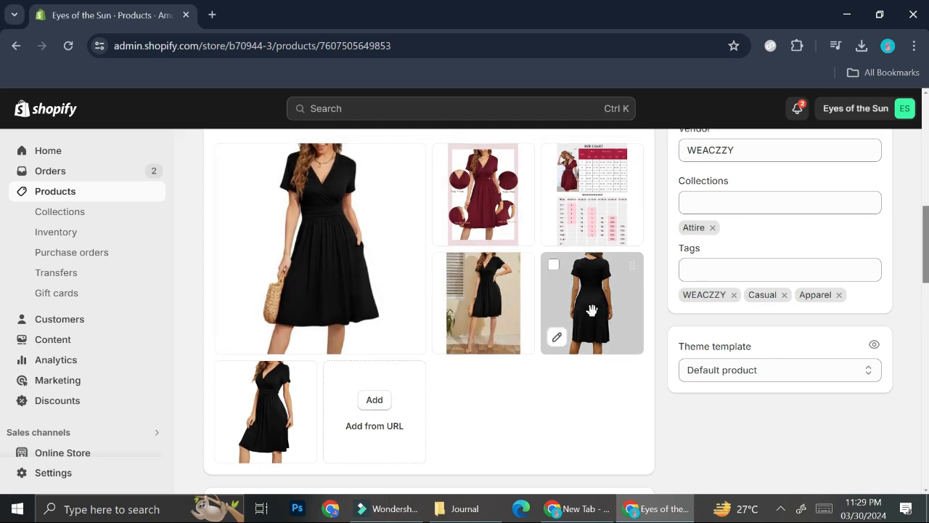
Examine the Amora product's organization details: category, product type, vendor, collections and tags
scroll(585, 306, up, 2)
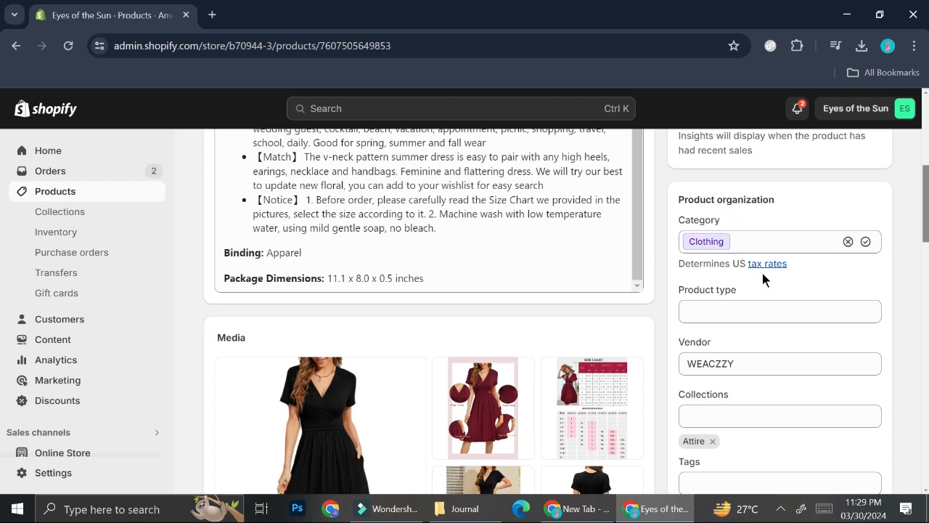
scroll(762, 273, down, 1)
scroll(761, 276, down, 1)
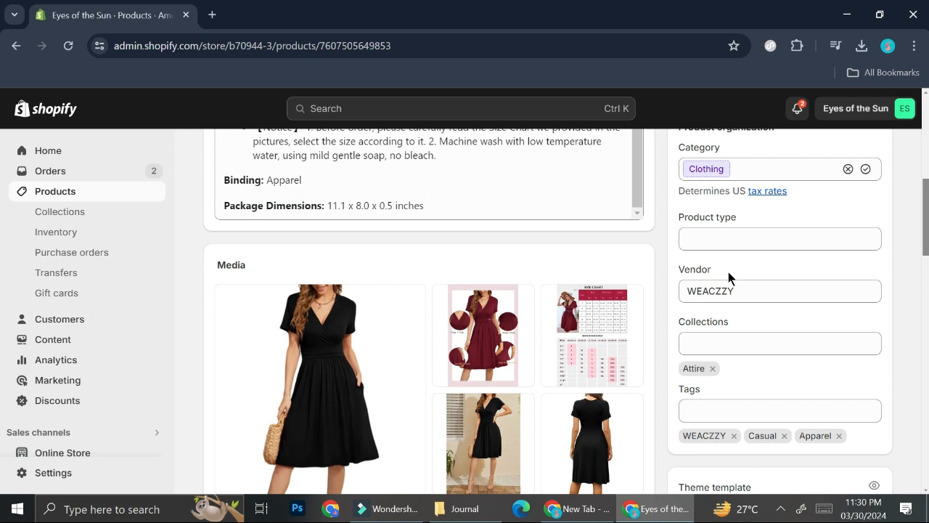
scroll(729, 271, down, 1)
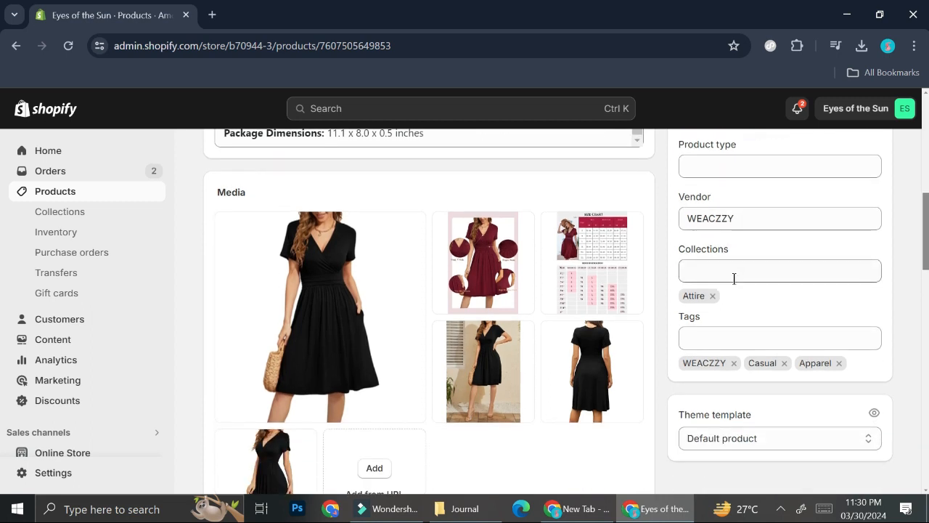
scroll(735, 278, down, 1)
scroll(726, 264, down, 1)
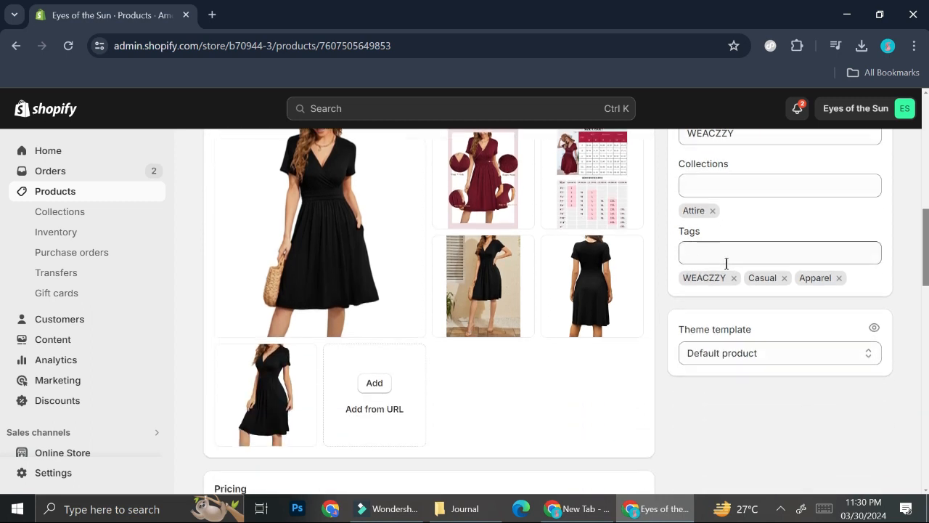
Review the Amora product's pricing, inventory, shipping, variants, search engine listing and metafields sections
scroll(726, 263, down, 2)
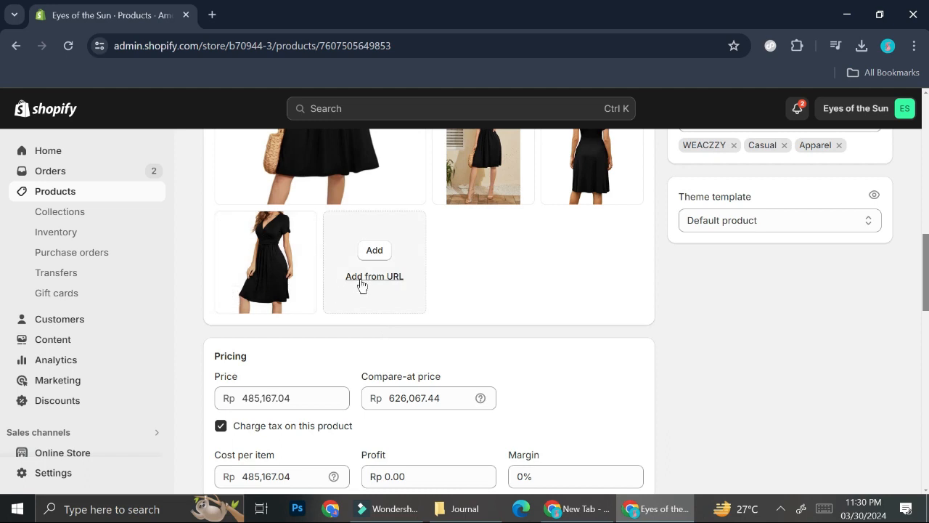
scroll(370, 281, down, 2)
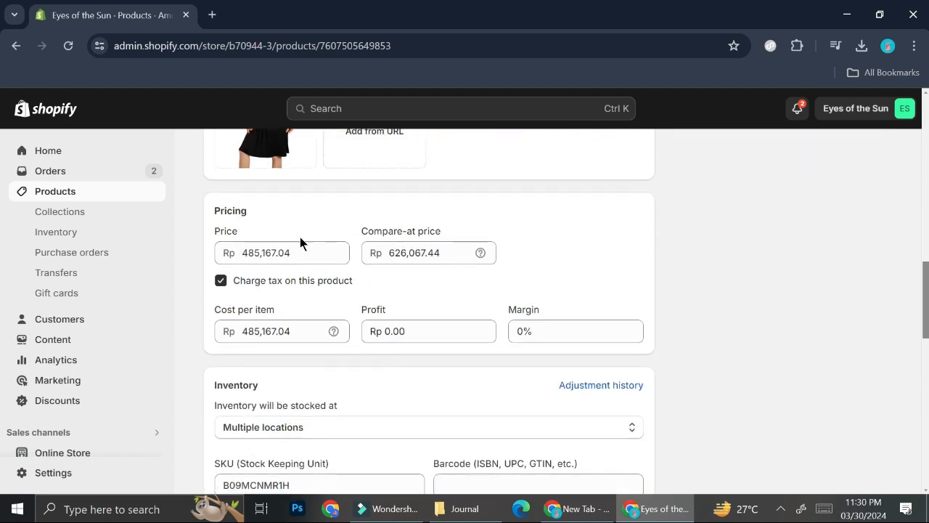
scroll(404, 271, down, 2)
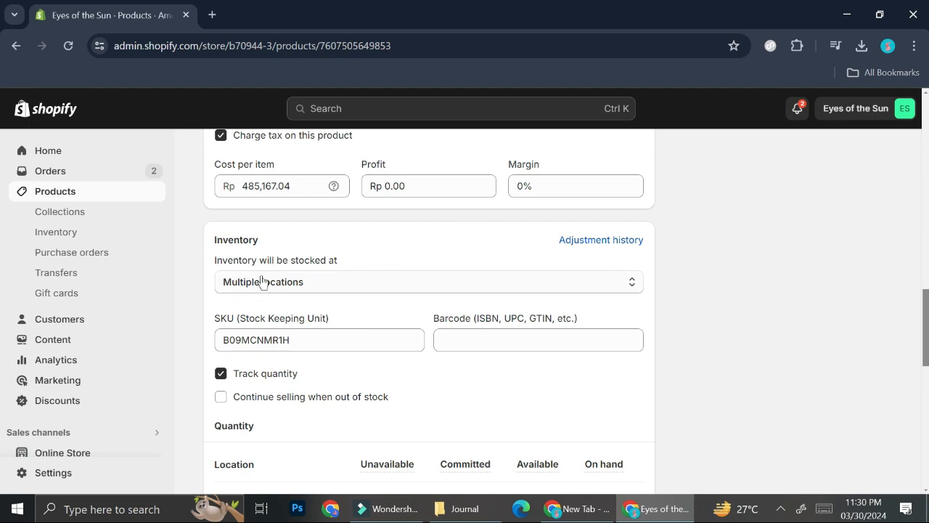
scroll(293, 276, down, 1)
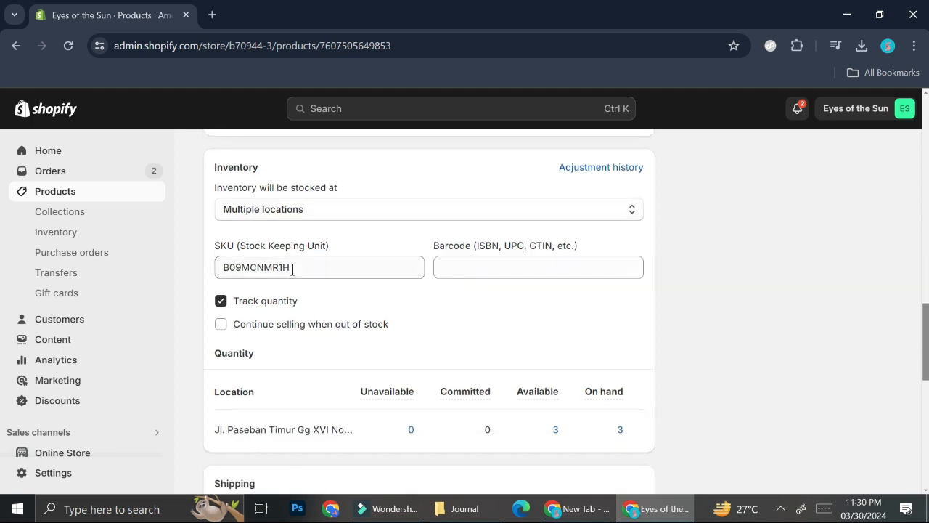
scroll(309, 260, down, 3)
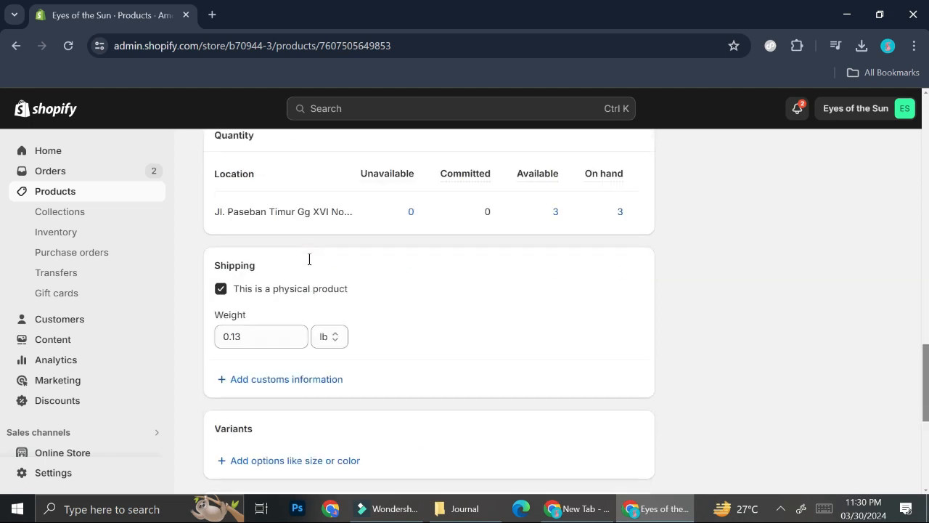
scroll(309, 264, down, 1)
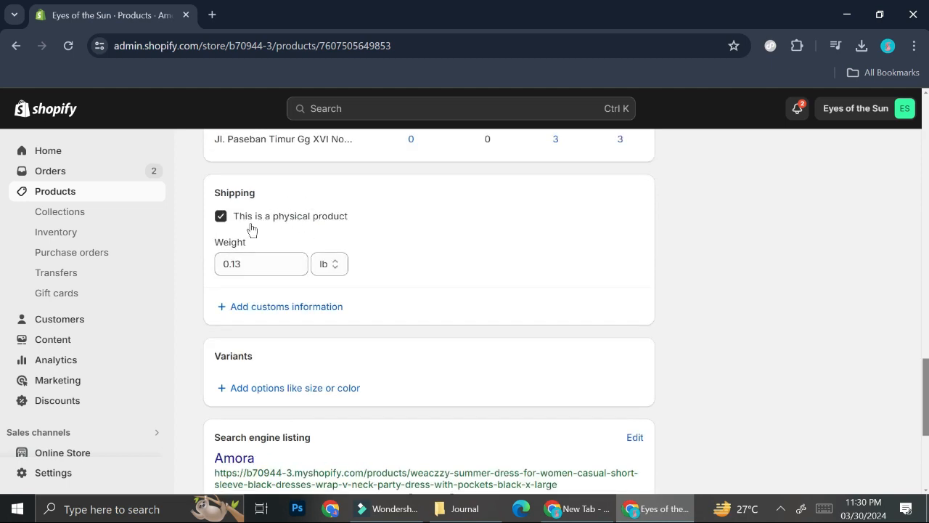
scroll(292, 223, down, 1)
scroll(333, 239, down, 2)
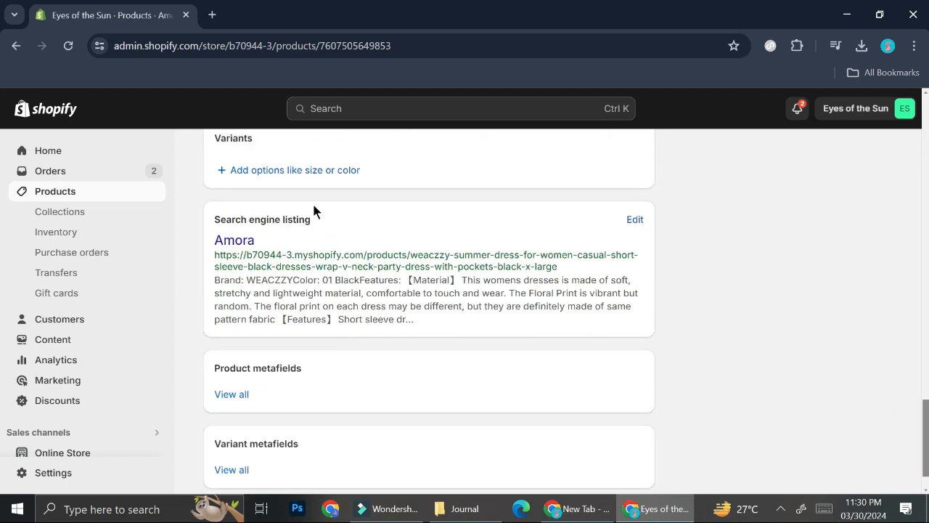
scroll(285, 183, up, 1)
scroll(285, 181, up, 1)
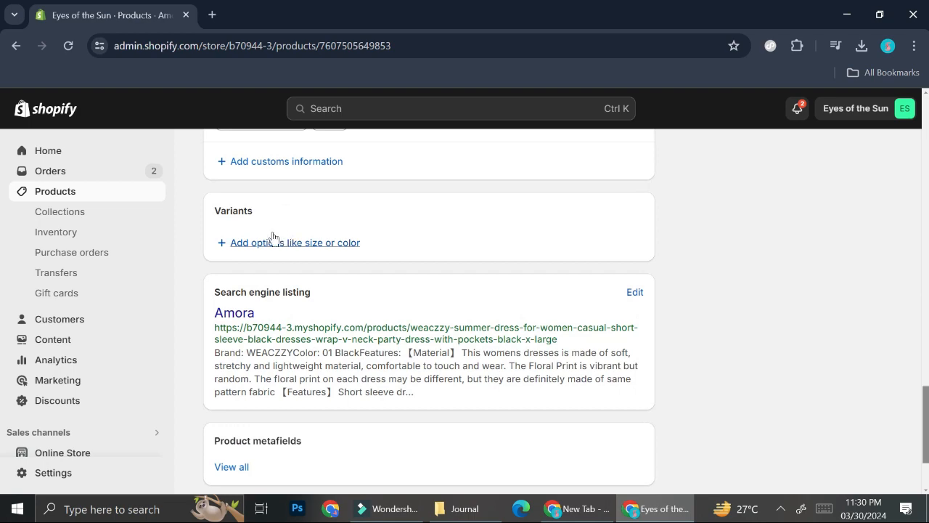
scroll(340, 257, down, 2)
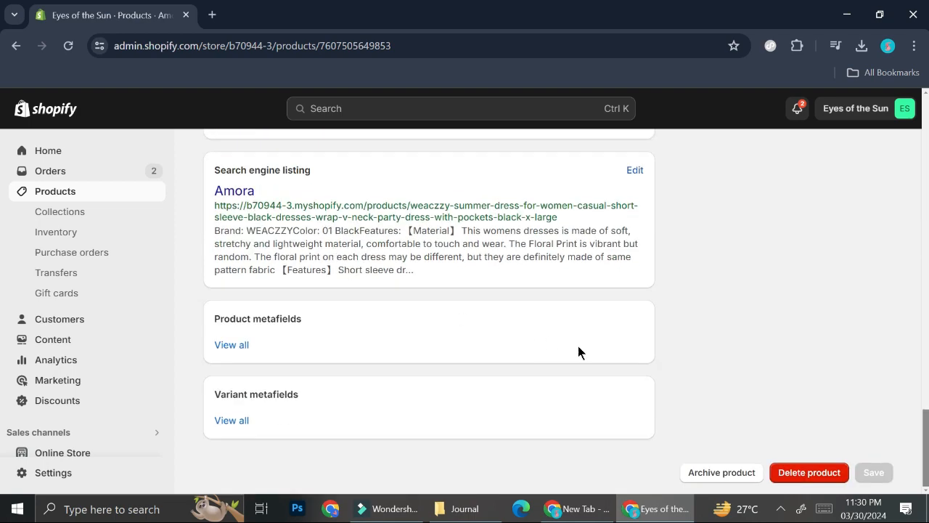
scroll(848, 392, up, 6)
scroll(848, 390, up, 10)
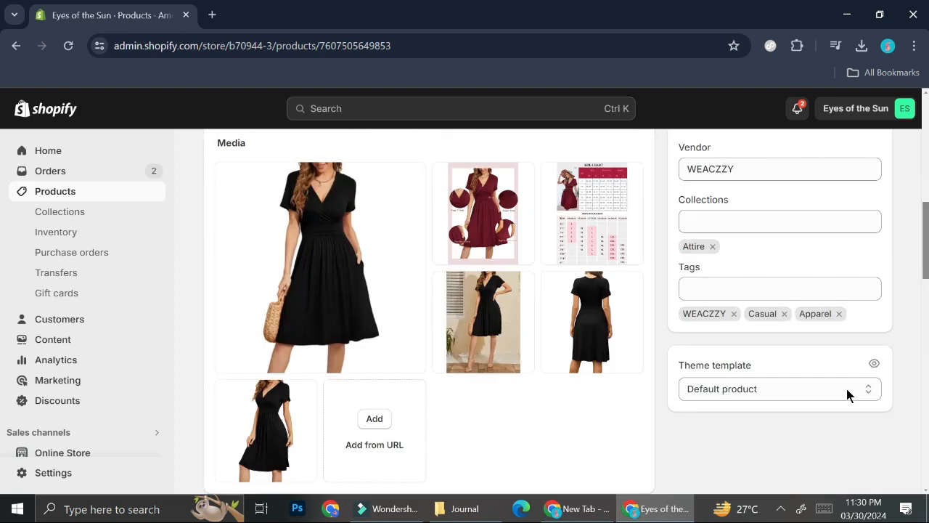
scroll(847, 394, up, 1)
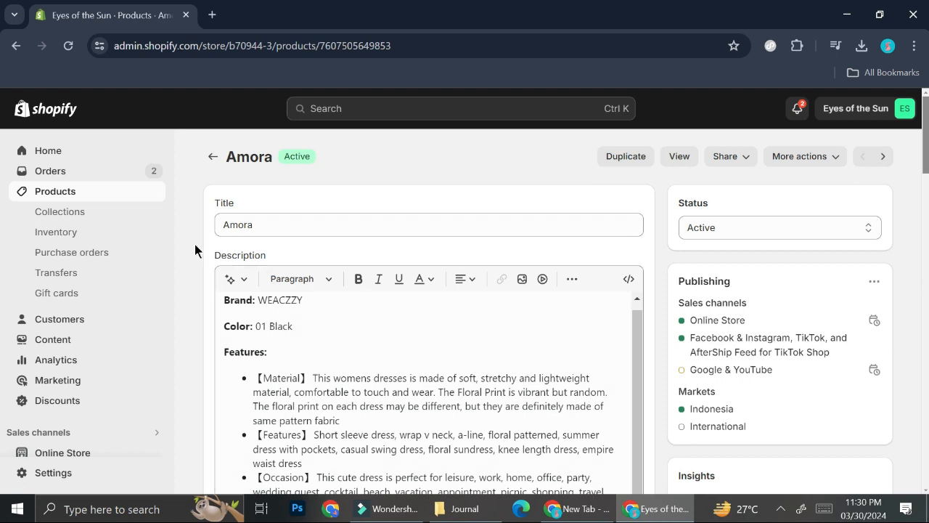
Start a new product from the product list and title it "Self Discovery Digital Journal"
click(102, 196)
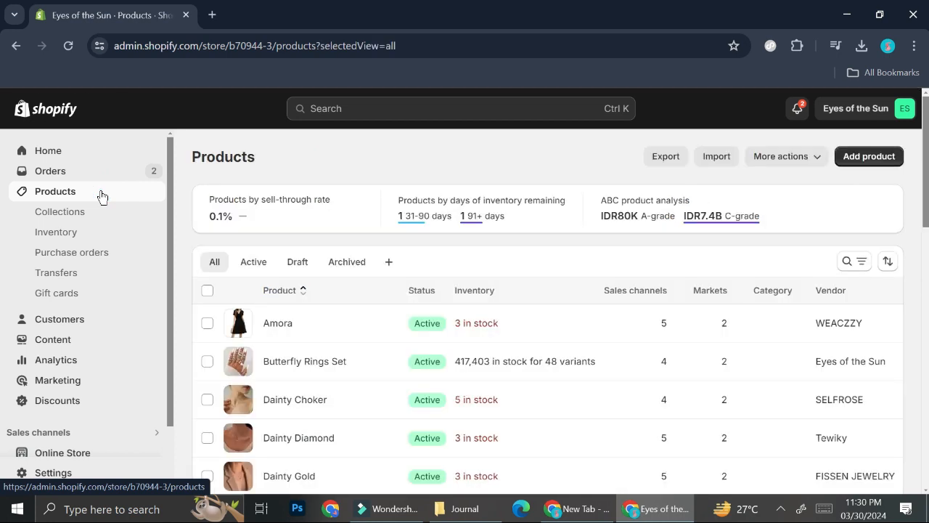
click(851, 161)
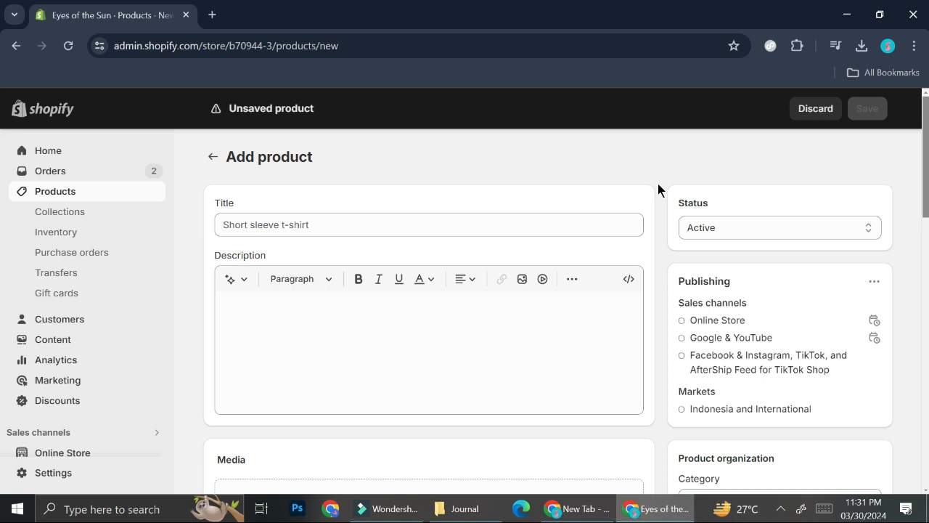
click(481, 218)
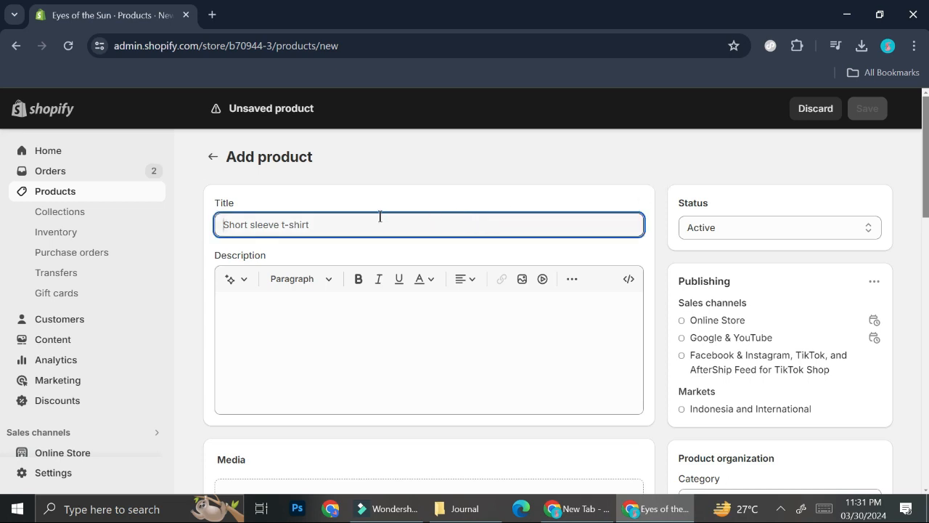
text(Self)
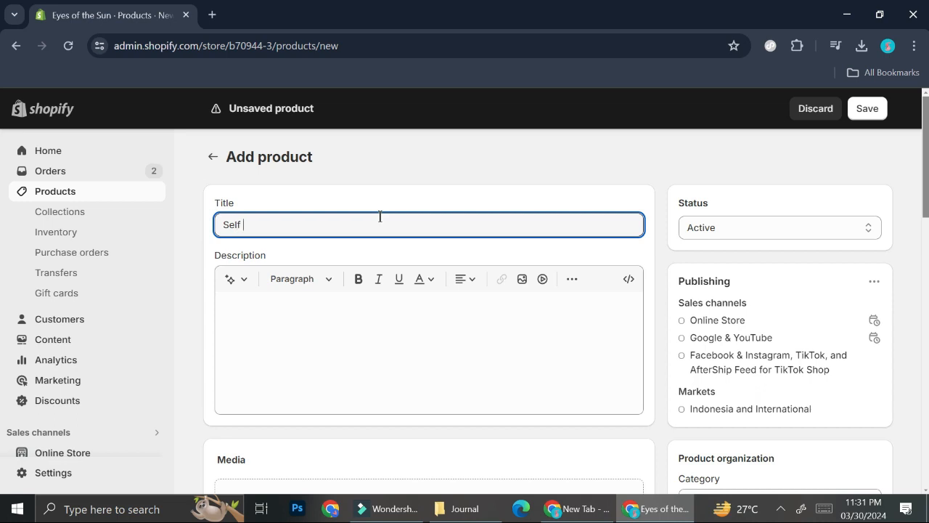
text( Discovery Digital Journal)
Generate an automatic product description using the title "Self Discovery Digital Journal" as the features and keywords
click(309, 369)
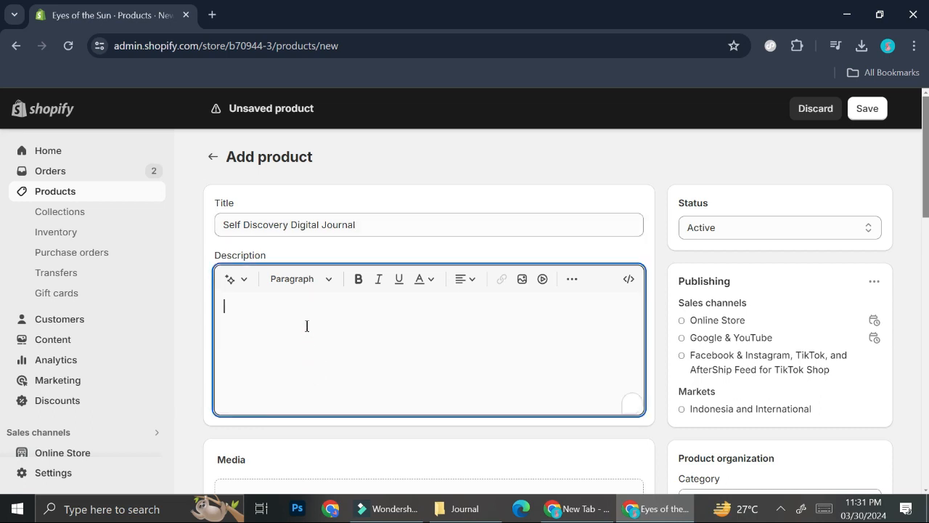
click(230, 283)
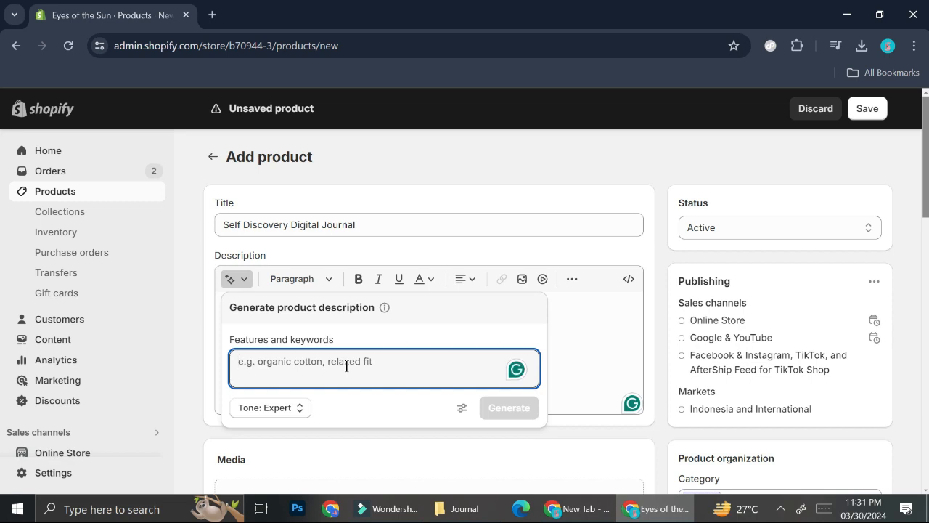
drag(357, 224, 216, 232)
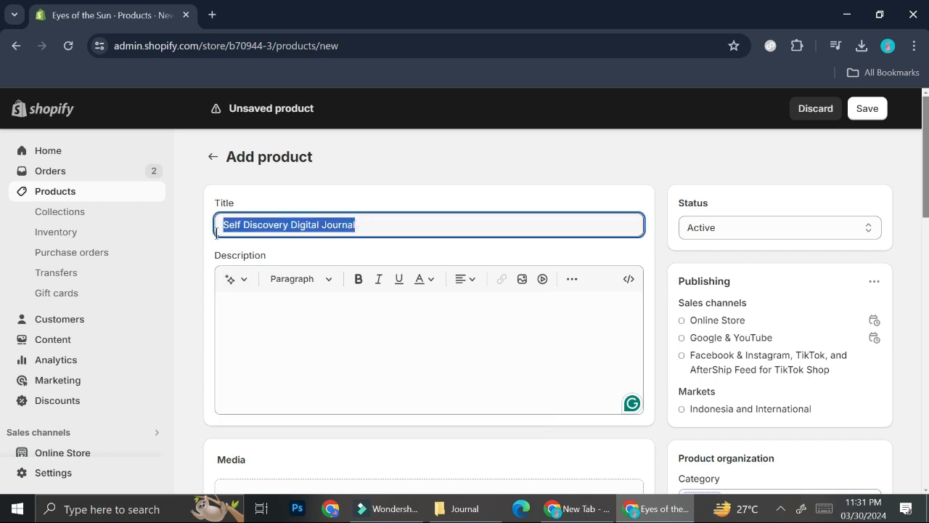
click(234, 280)
Set a custom tone of "inspirational" for the generated description and generate the text again
click(304, 392)
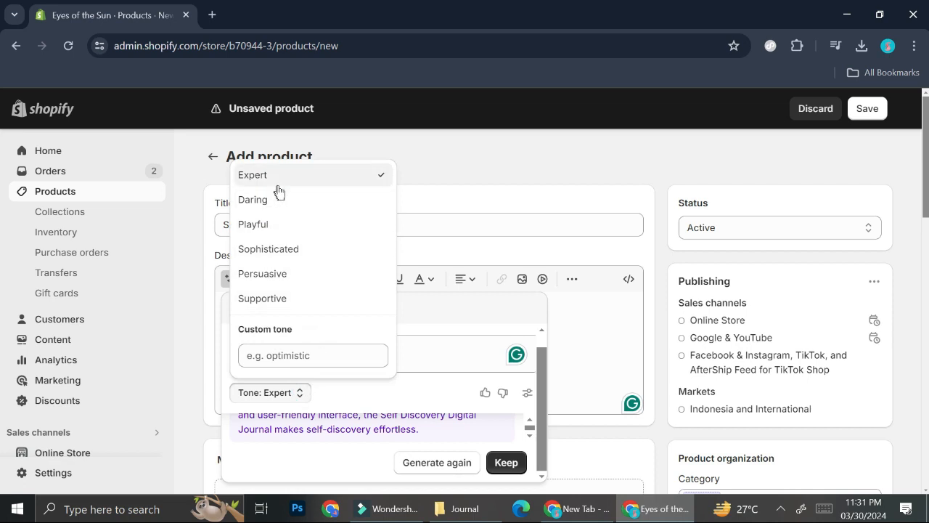
scroll(279, 283, down, 2)
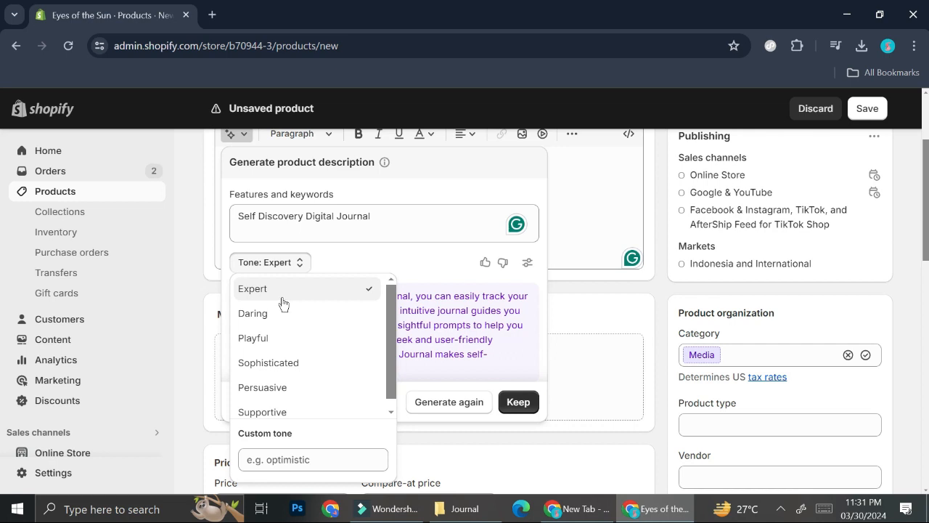
click(324, 456)
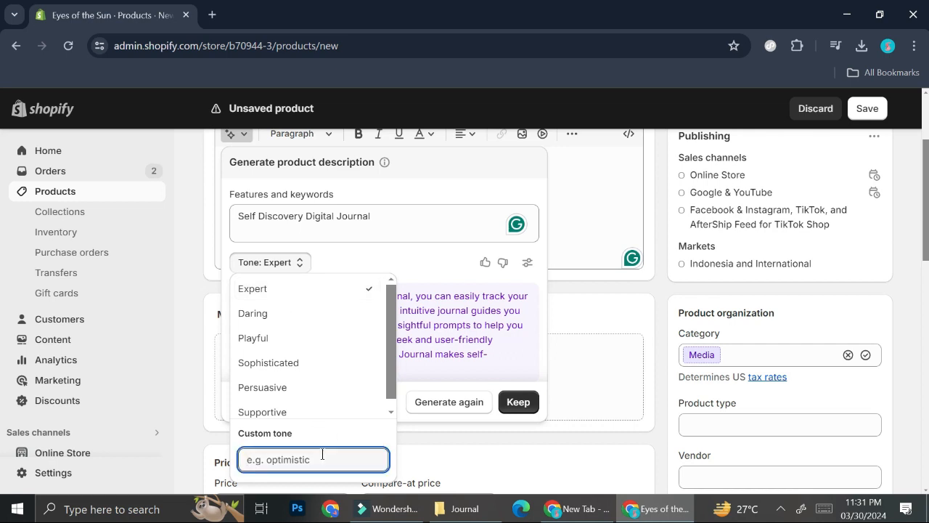
text(inspirational)
scroll(407, 274, down, 2)
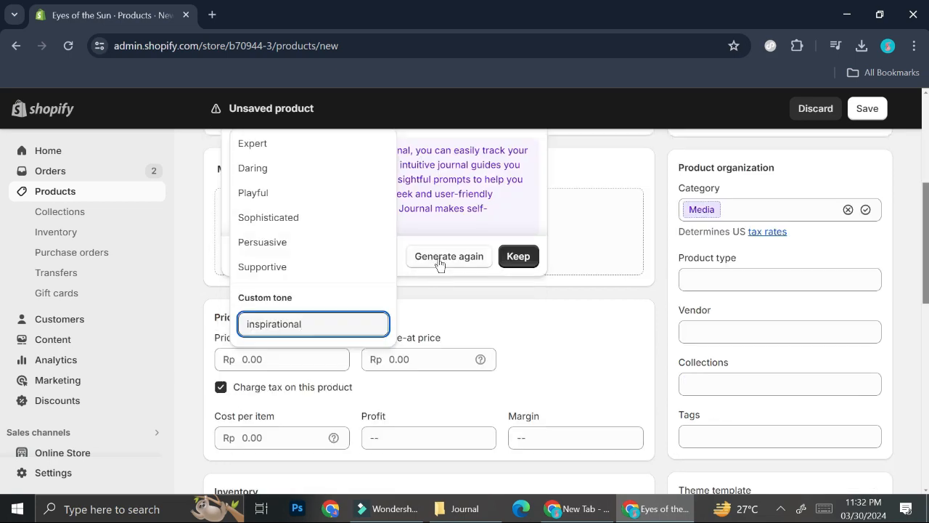
key(Return)
scroll(311, 321, up, 2)
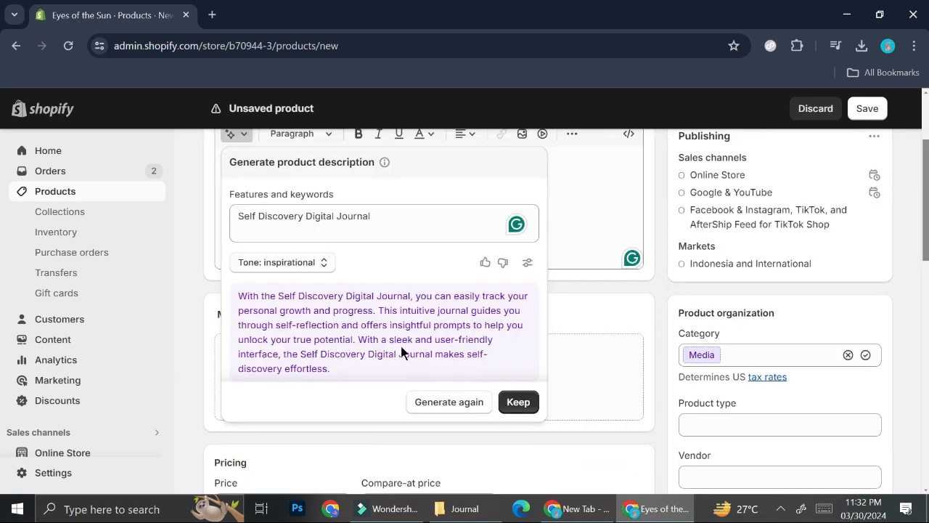
click(439, 404)
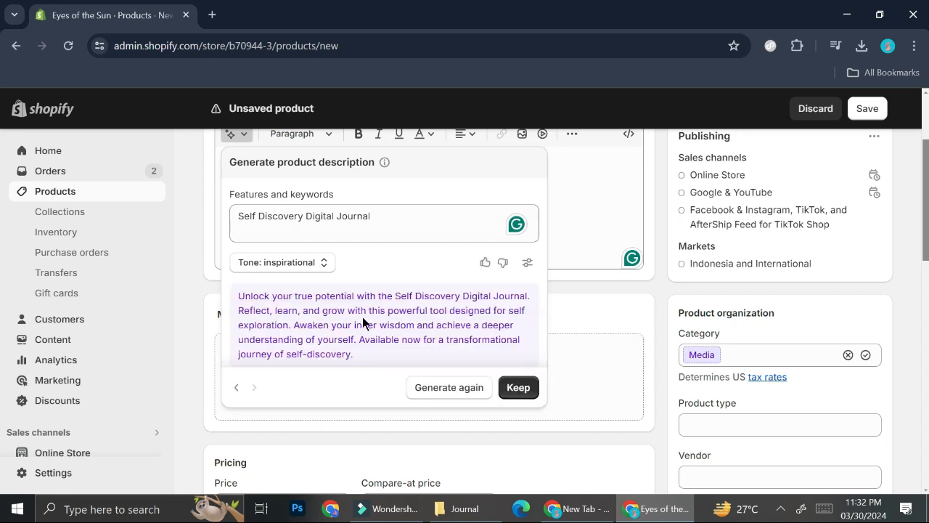
Keep the generated inspirational text as the product's description
click(517, 387)
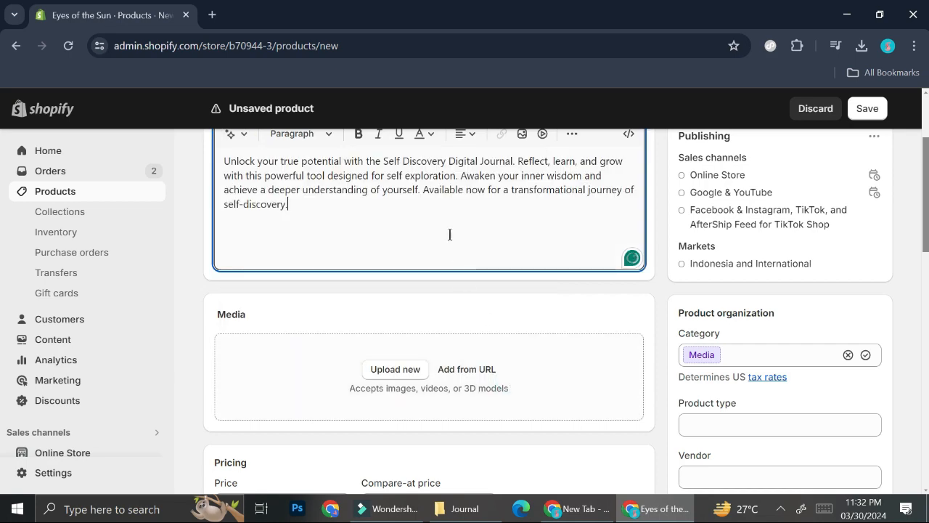
scroll(447, 231, up, 1)
scroll(310, 351, up, 1)
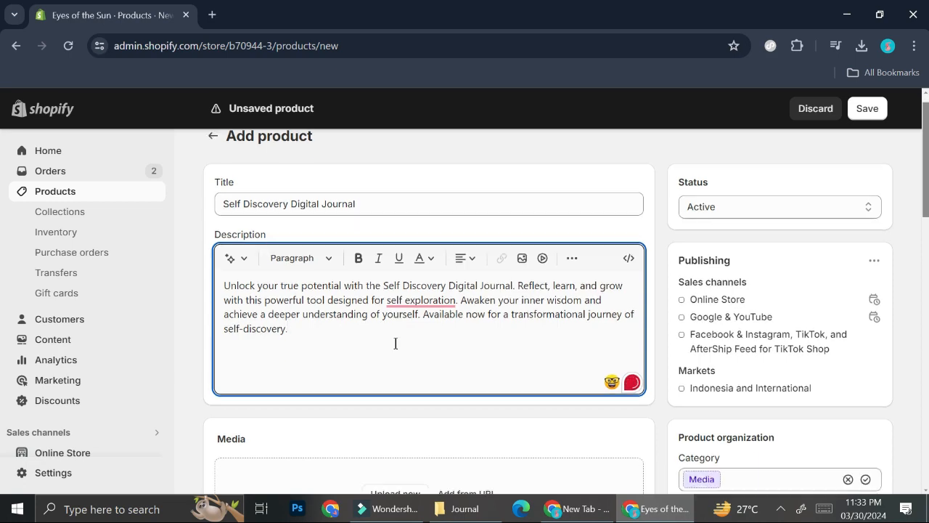
Upload images 1 through 6 from the Journal folder as the product's media
scroll(375, 333, down, 2)
click(396, 368)
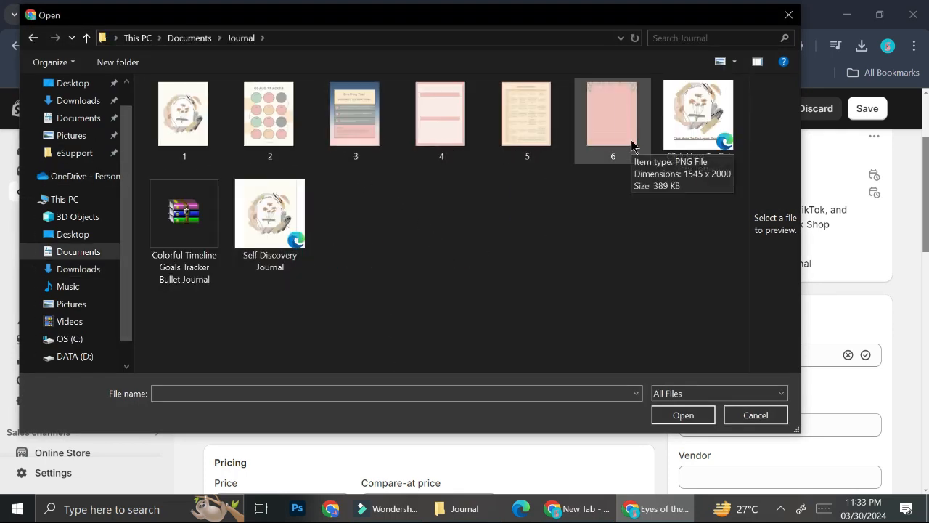
click(197, 107)
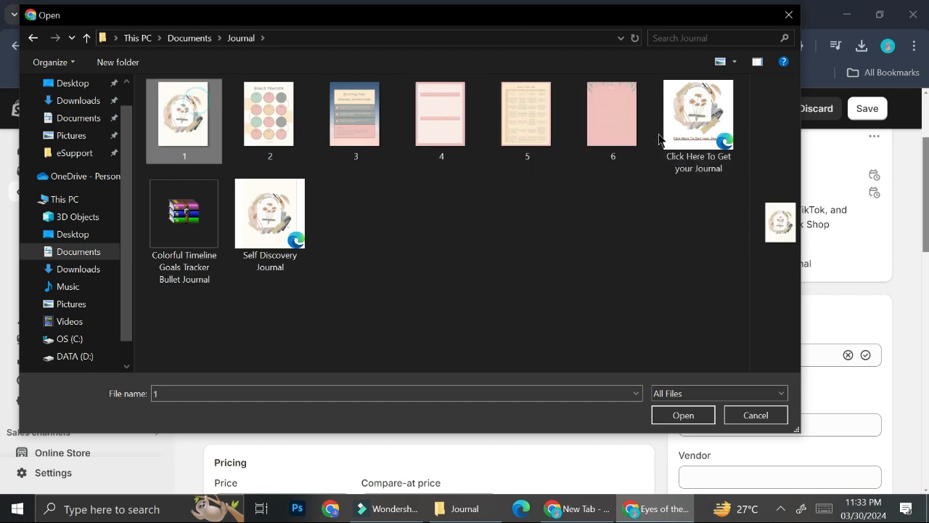
shift+click(600, 124)
click(672, 421)
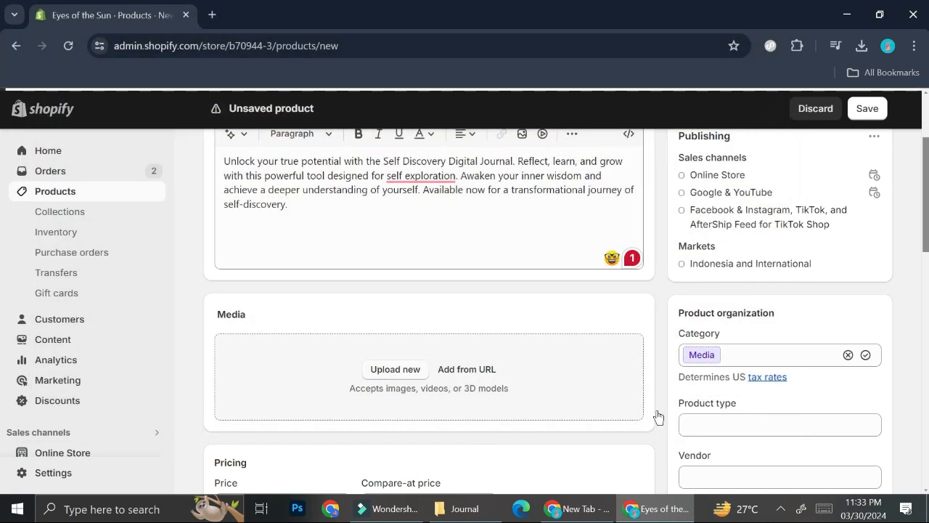
Set the product type to "Digital Journal"
scroll(539, 357, down, 2)
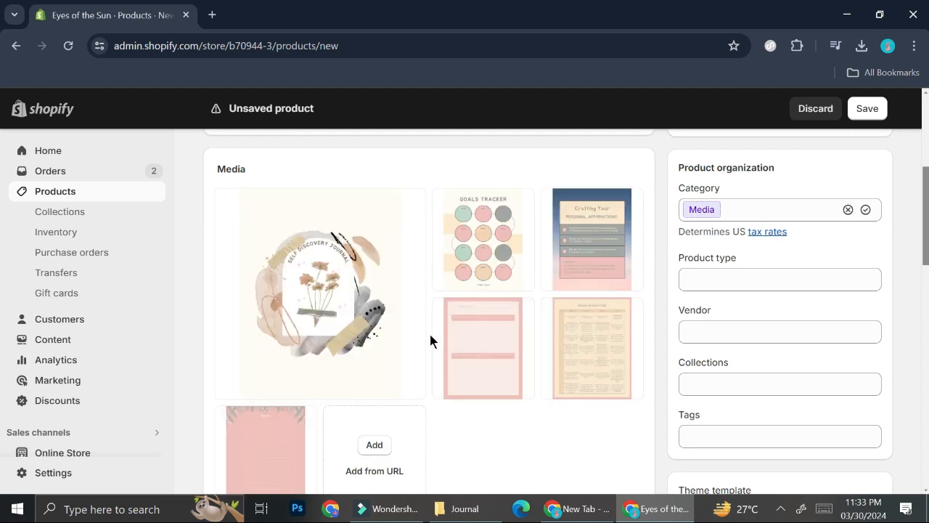
click(729, 273)
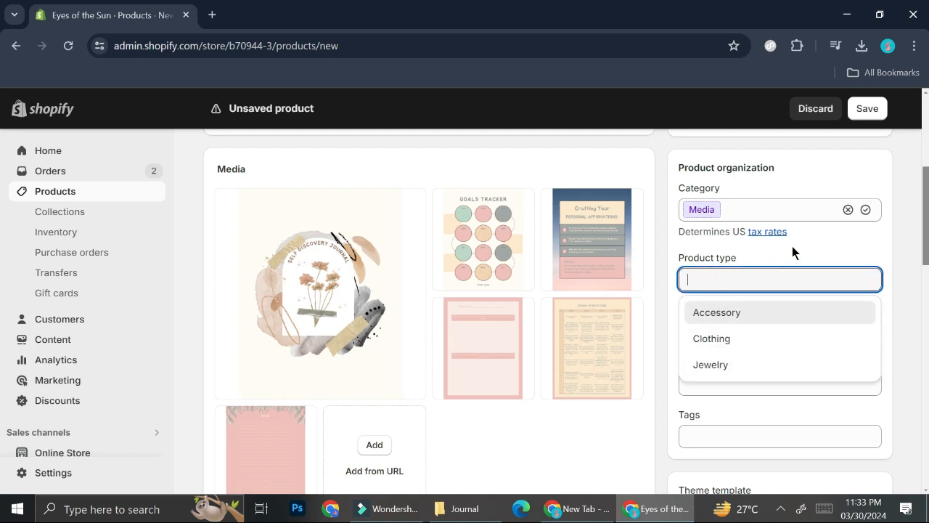
click(768, 272)
click(767, 272)
text(Dlgital H)
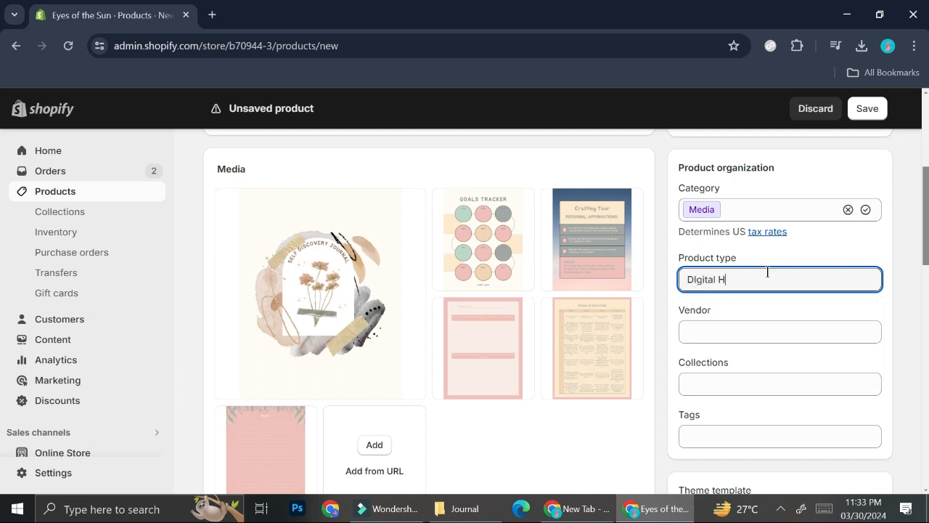
key(BackSpace)
text(Journal)
Set the price and the cost per item to Rp 65,000.00 and turn off charging tax on the product
scroll(711, 390, down, 1)
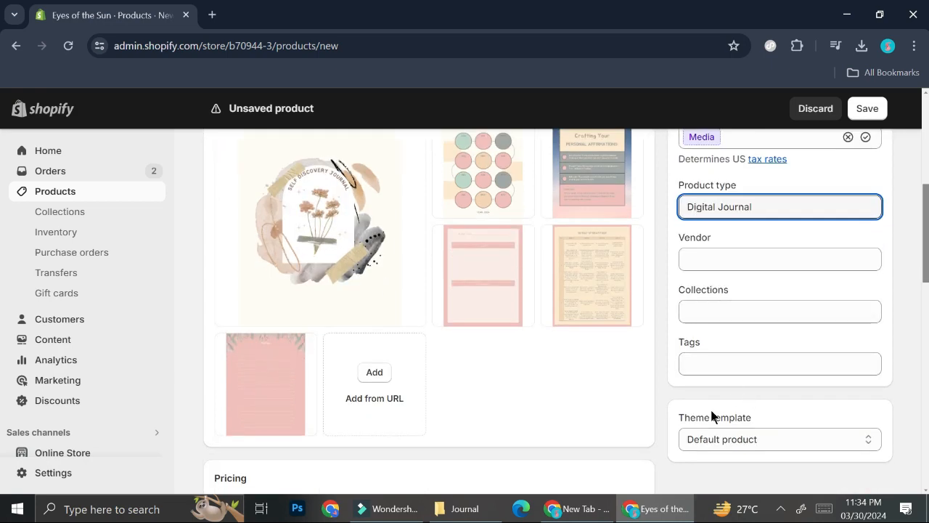
scroll(710, 408, down, 3)
click(294, 301)
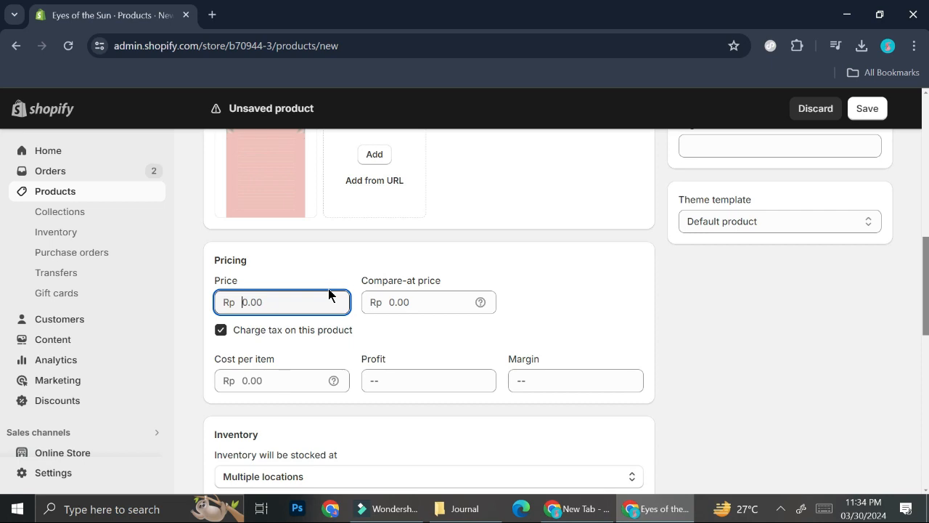
text(10000)
key(BackSpace)
key(BackSpace)
key(BackSpace)
key(BackSpace)
key(BackSpace)
text(650000.00)
click(221, 330)
Turn off quantity tracking in the inventory settings and unmark the item as a physical product
scroll(467, 356, down, 3)
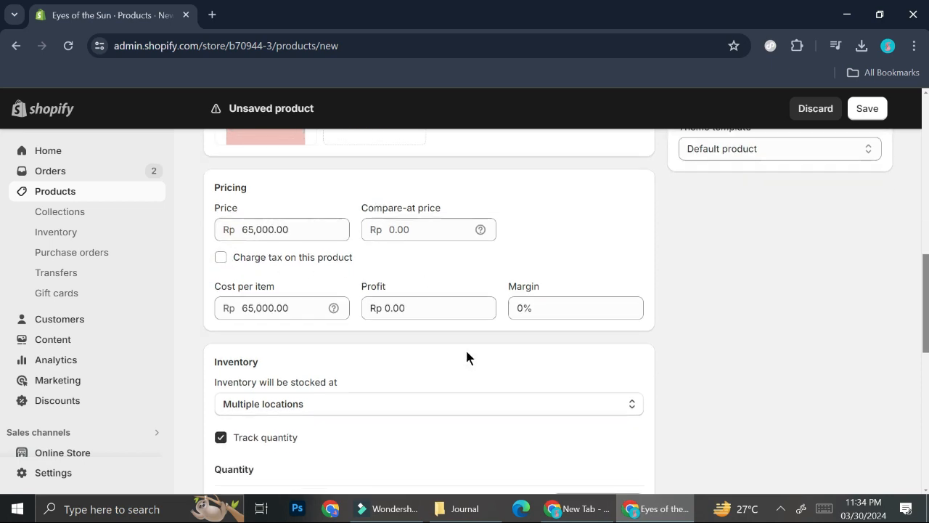
scroll(302, 385, up, 2)
click(222, 439)
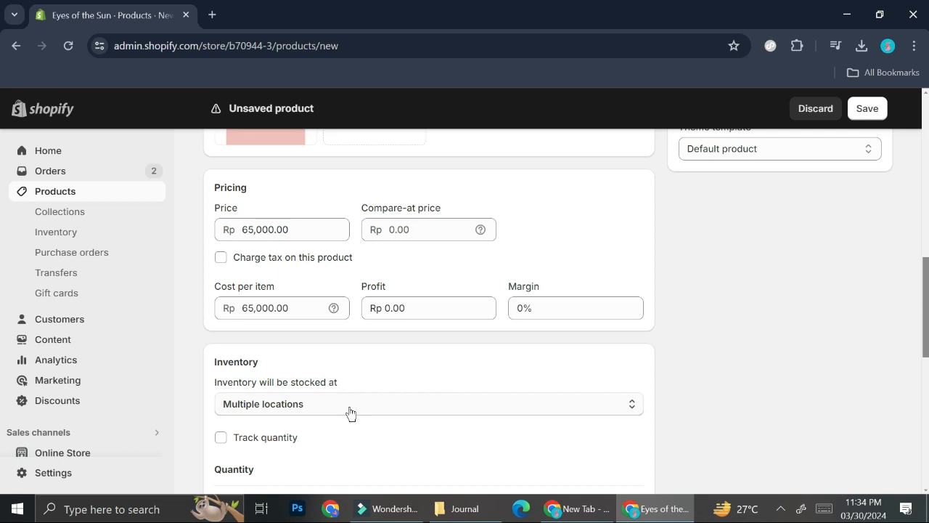
scroll(350, 413, down, 3)
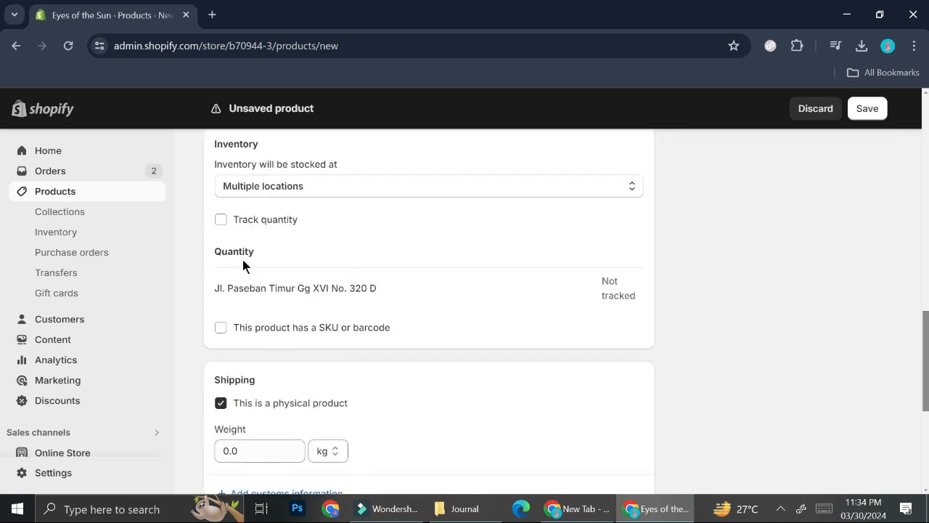
scroll(367, 334, down, 2)
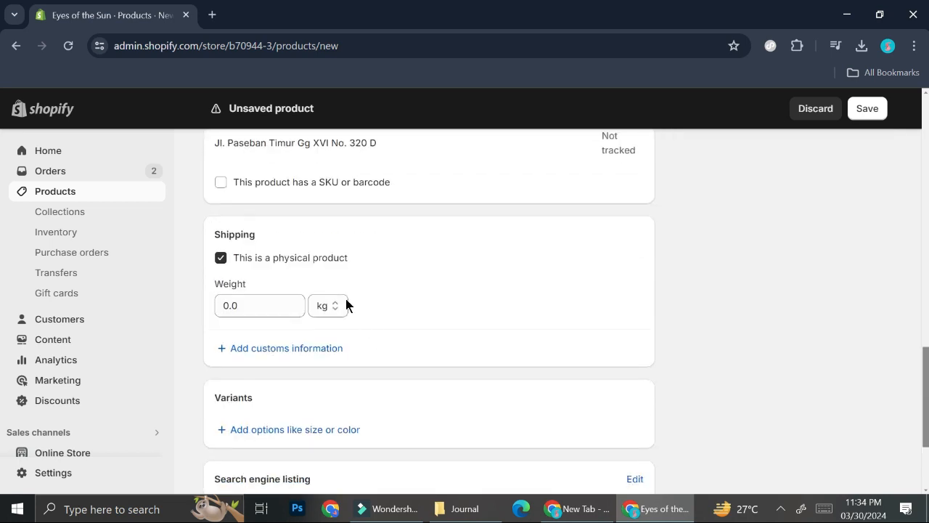
click(221, 258)
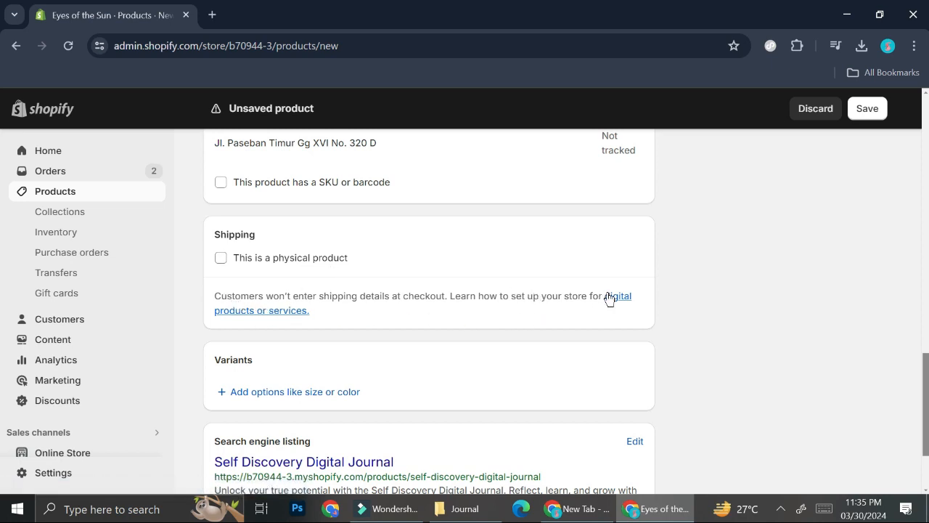
click(283, 312)
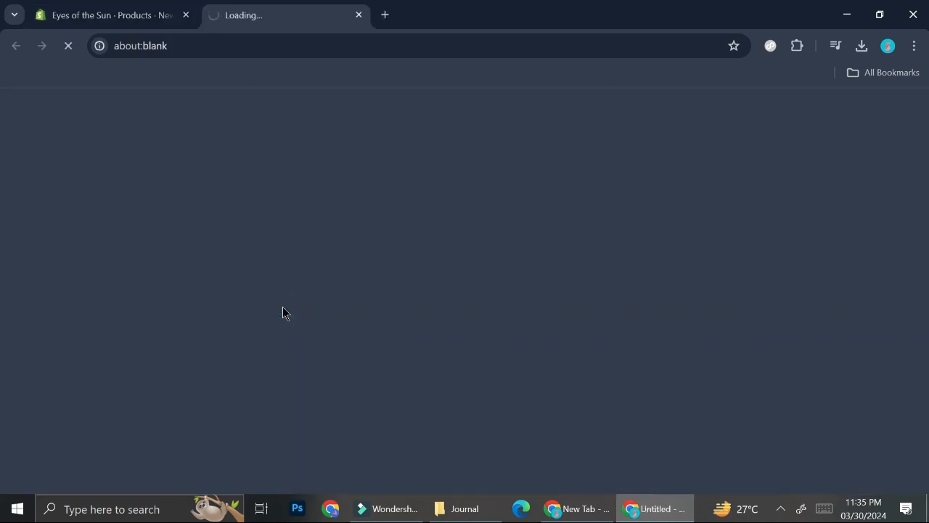
scroll(278, 299, down, 1)
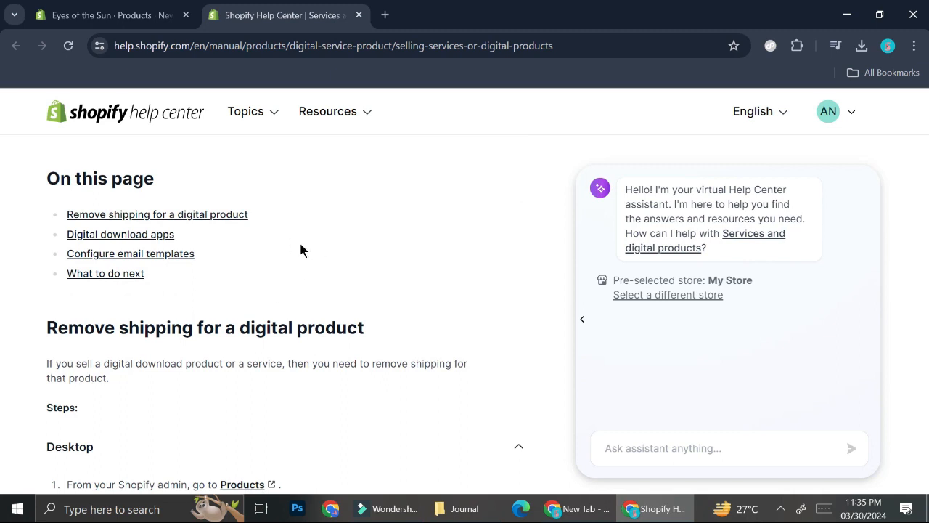
scroll(305, 251, down, 2)
scroll(305, 251, down, 1)
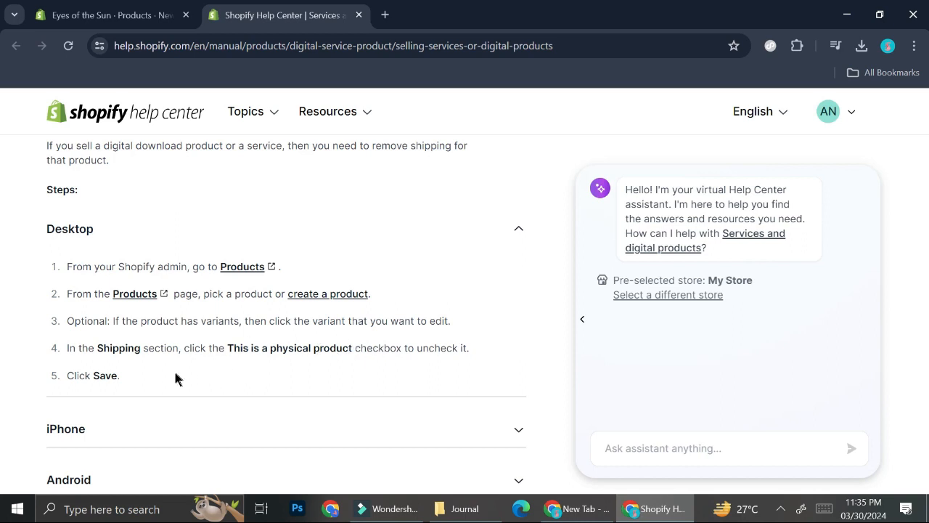
click(359, 15)
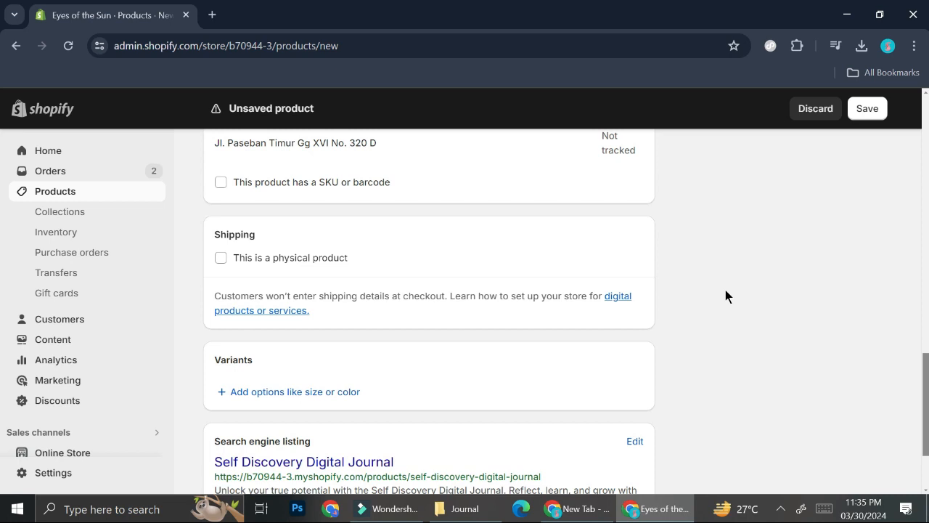
Check the variants and search engine listing sections and save the new product
scroll(725, 289, down, 1)
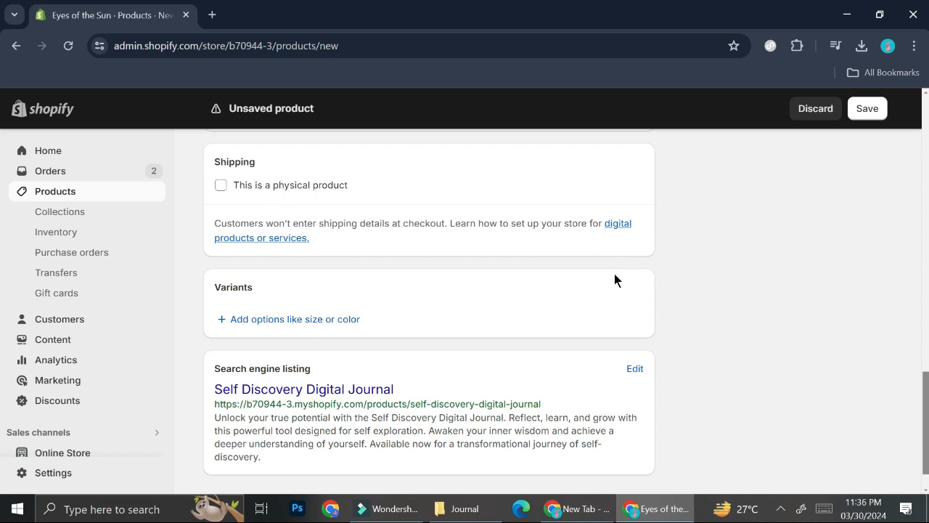
scroll(612, 266, down, 1)
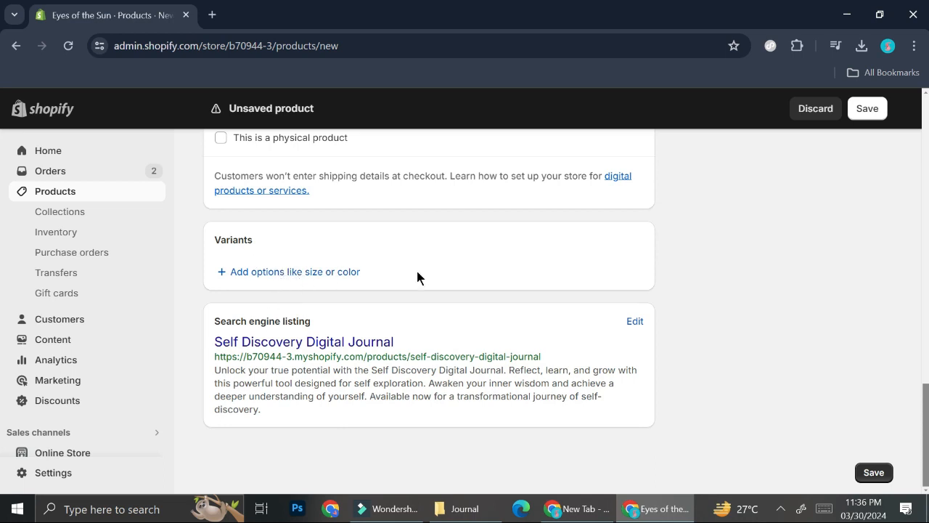
click(870, 110)
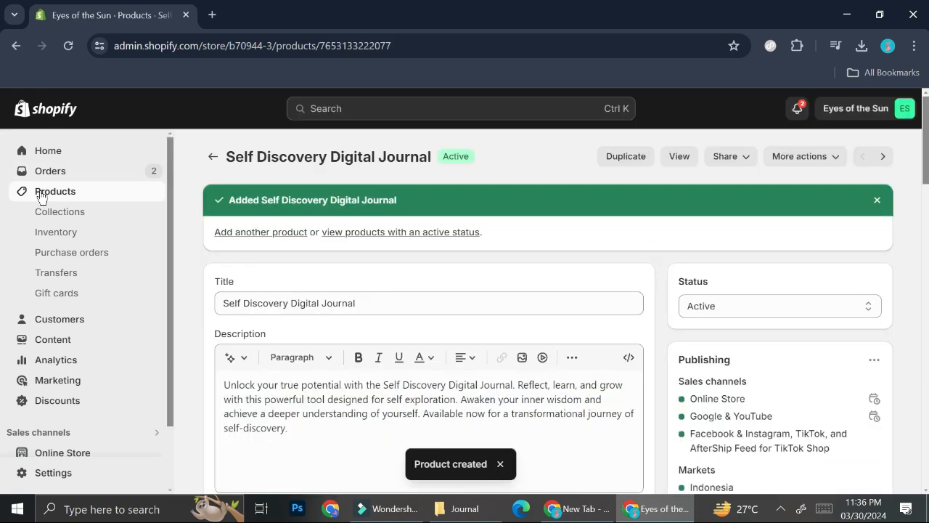
Locate the Self Discovery Digital Journal in the product list and view its page in the online store
click(43, 192)
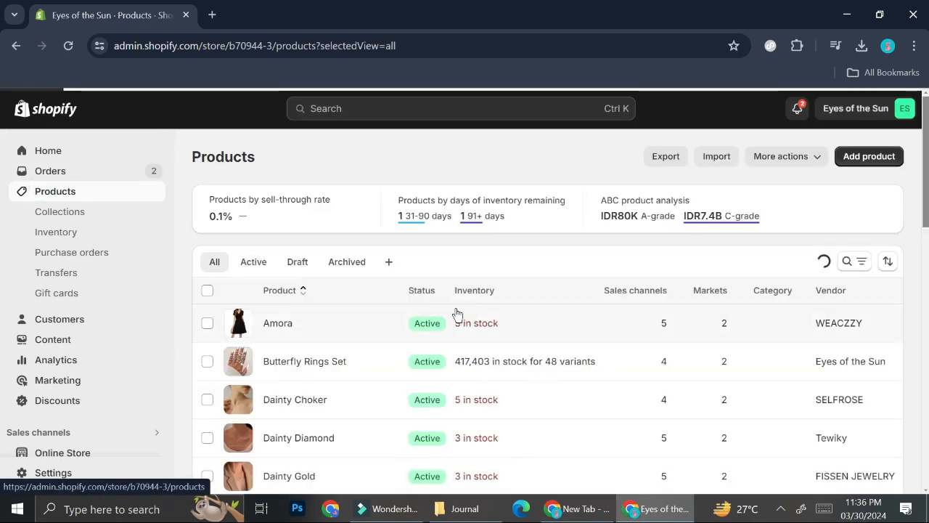
scroll(392, 319, down, 6)
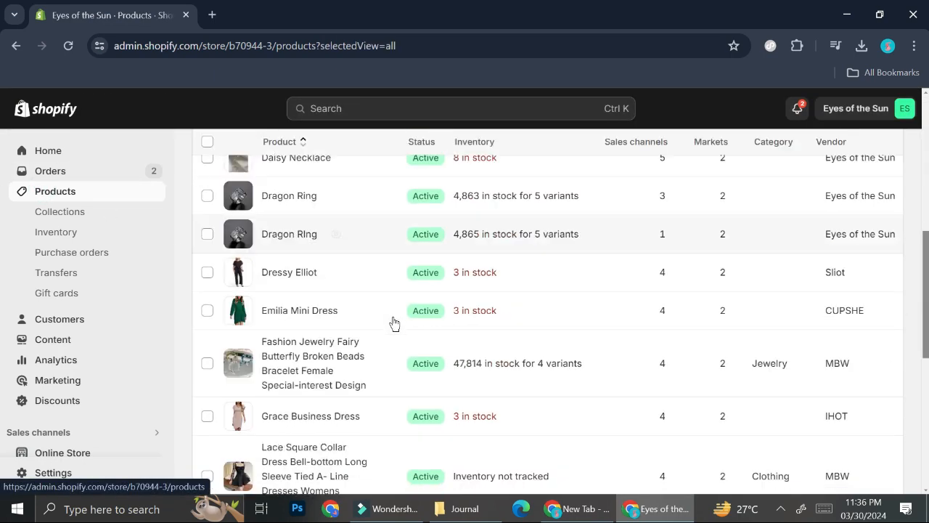
scroll(400, 318, down, 3)
scroll(403, 318, down, 3)
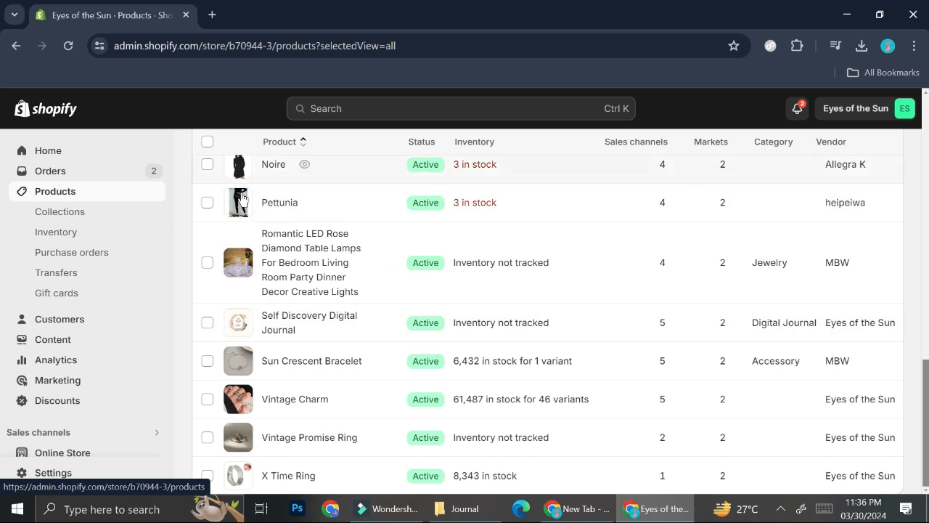
scroll(75, 400, down, 1)
click(75, 380)
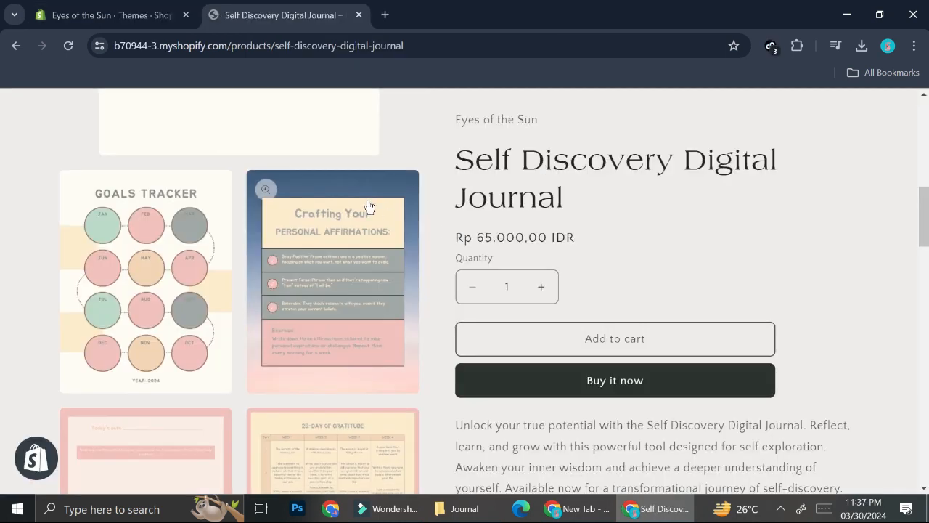
scroll(369, 206, up, 3)
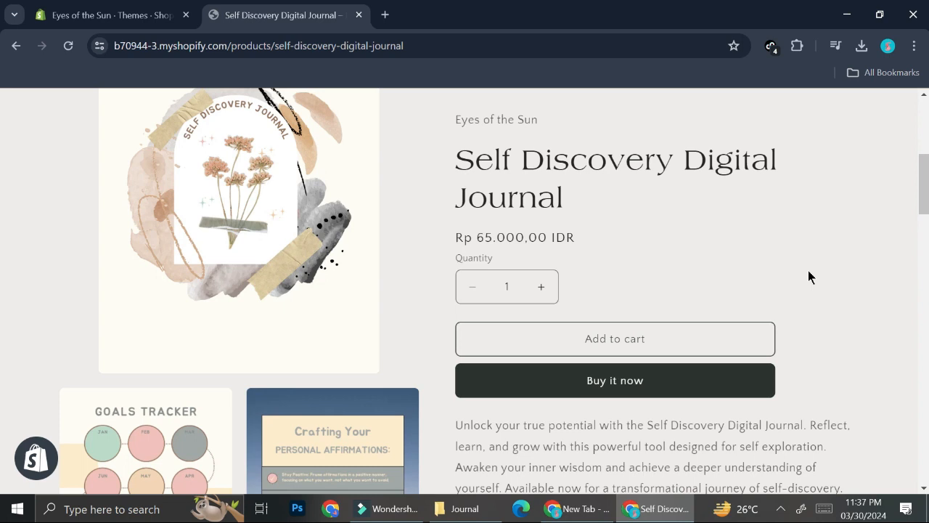
Open the Shopify App Store from the admin's app and sales channel settings and search for "digital downloads"
click(153, 11)
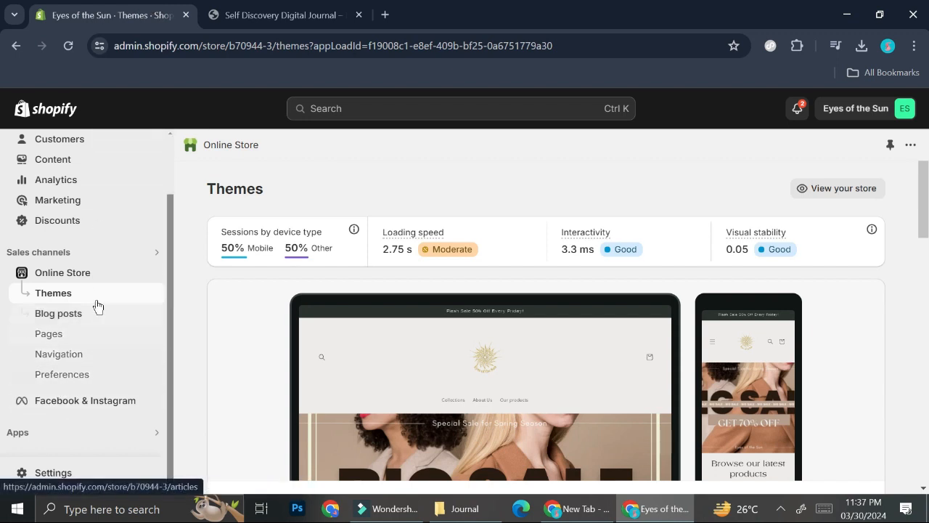
click(19, 433)
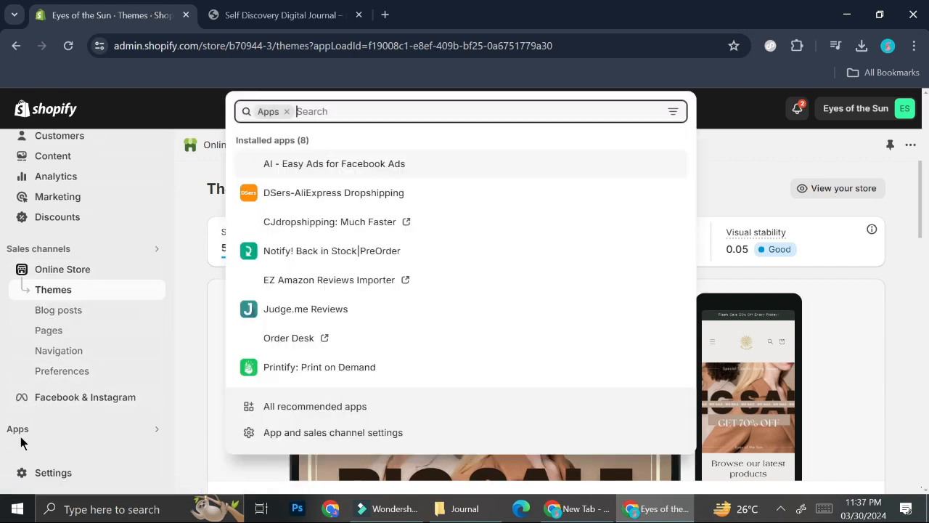
click(338, 432)
click(767, 215)
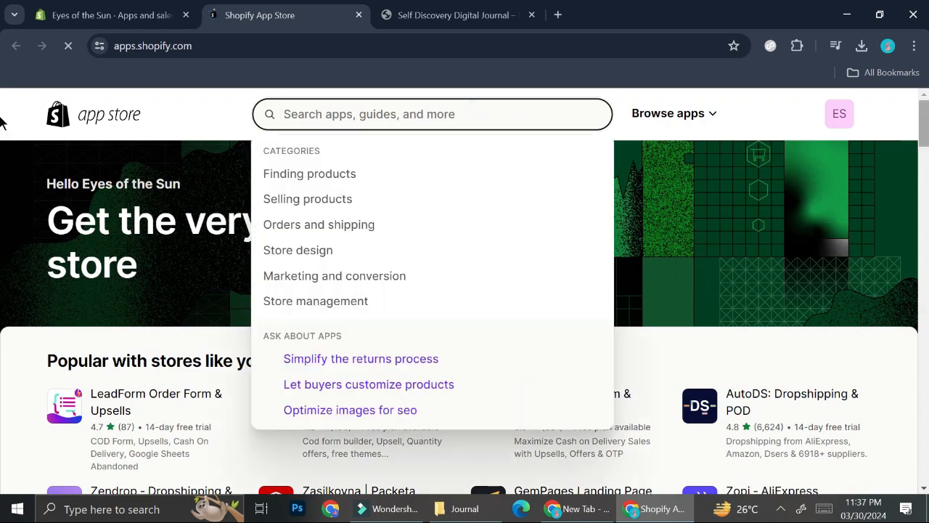
text(digita)
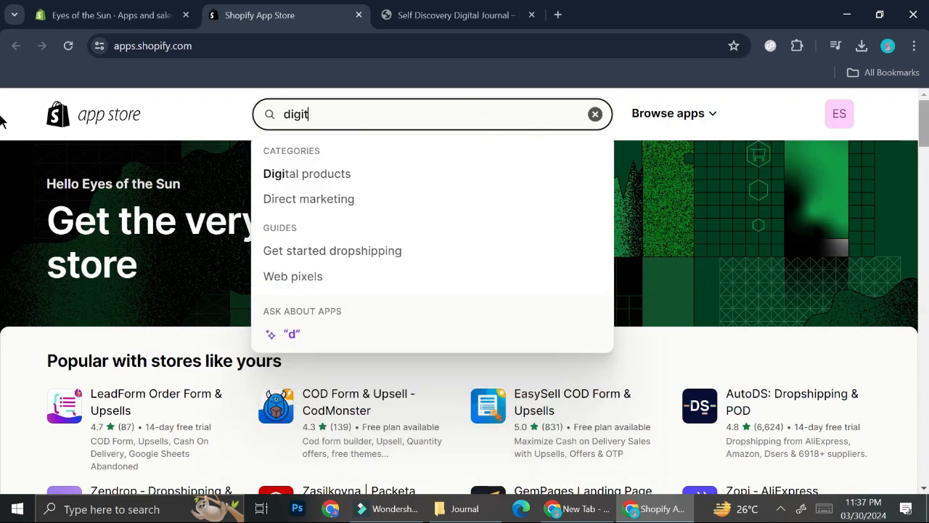
text(l downloads)
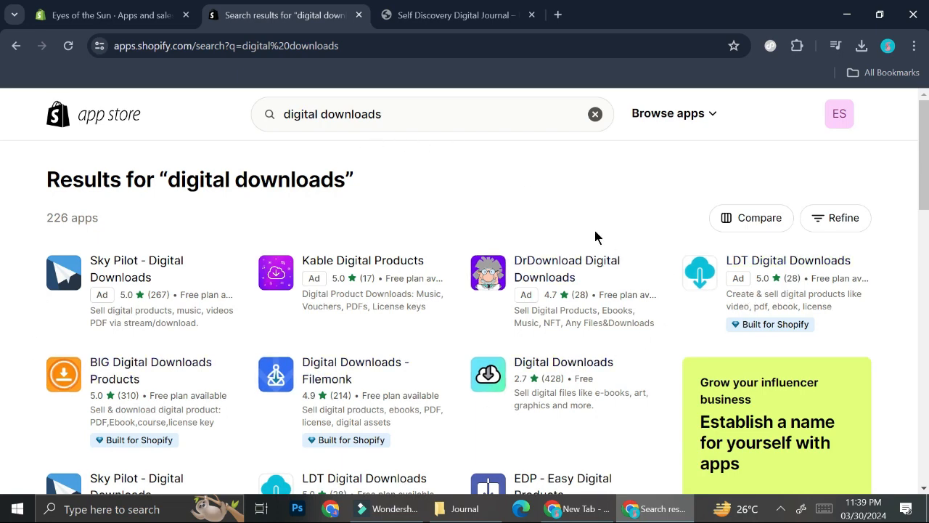
Look through the digital downloads apps and open the listing for Sky Pilot - Digital Downloads
scroll(592, 234, down, 1)
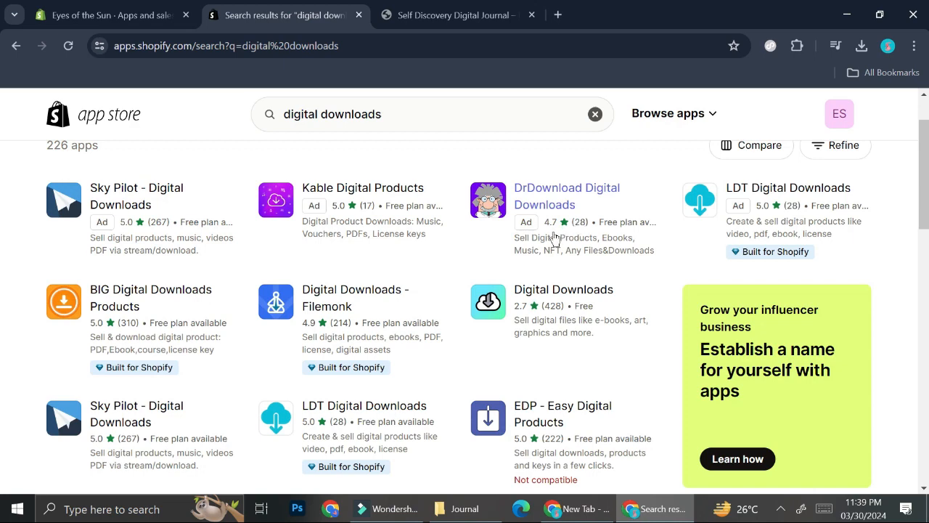
scroll(385, 267, down, 2)
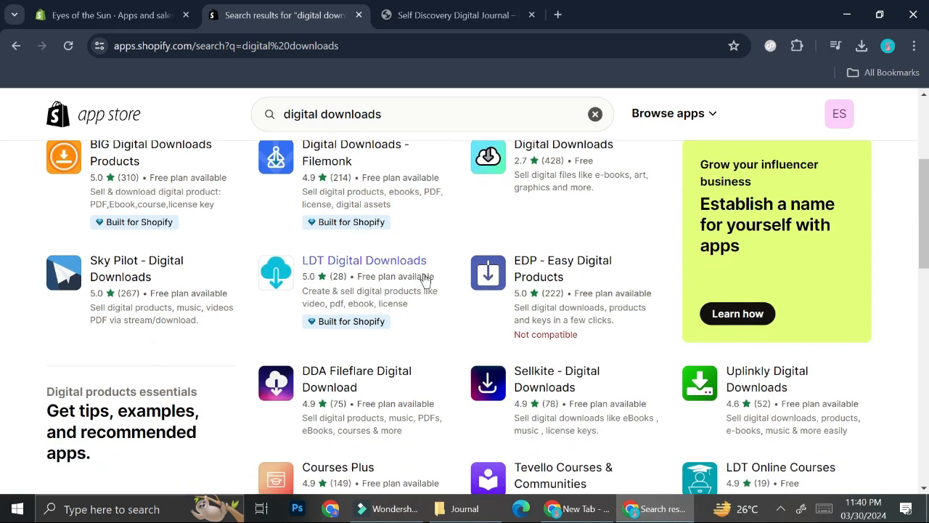
scroll(426, 278, up, 3)
click(155, 270)
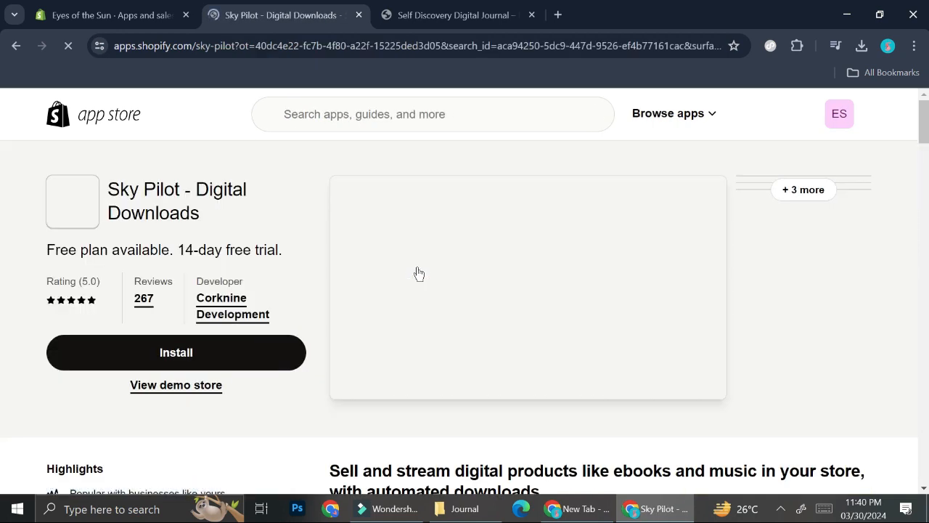
Install the Sky Pilot - Digital Downloads app and select the Self Discovery Digital Journal from its product list
click(196, 354)
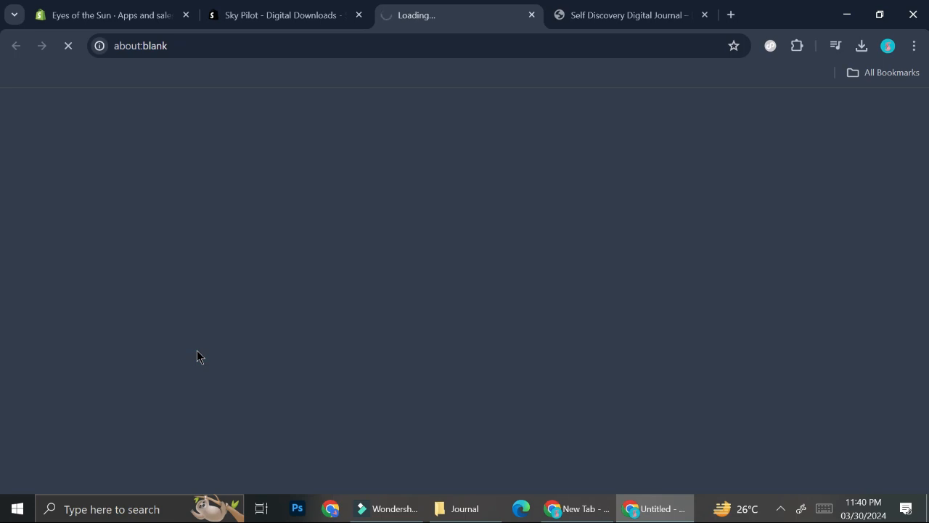
click(747, 428)
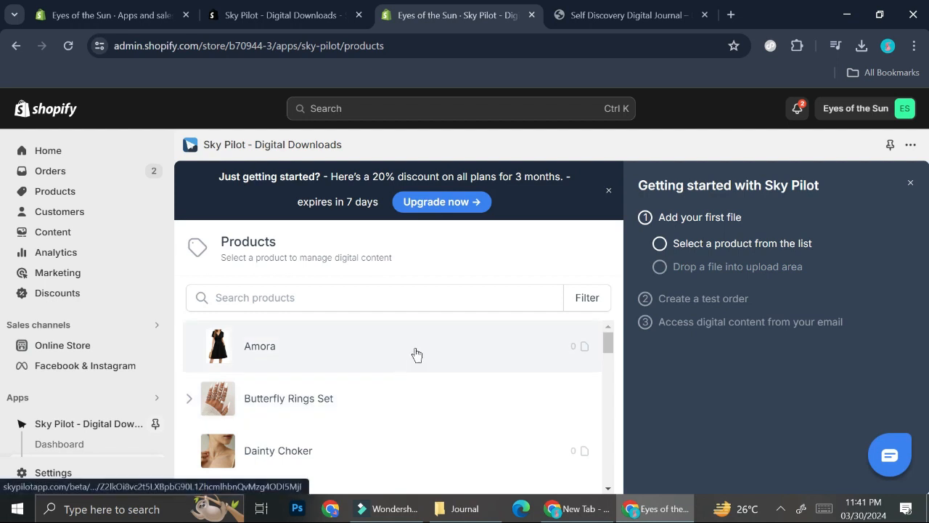
scroll(415, 353, down, 6)
scroll(373, 383, down, 5)
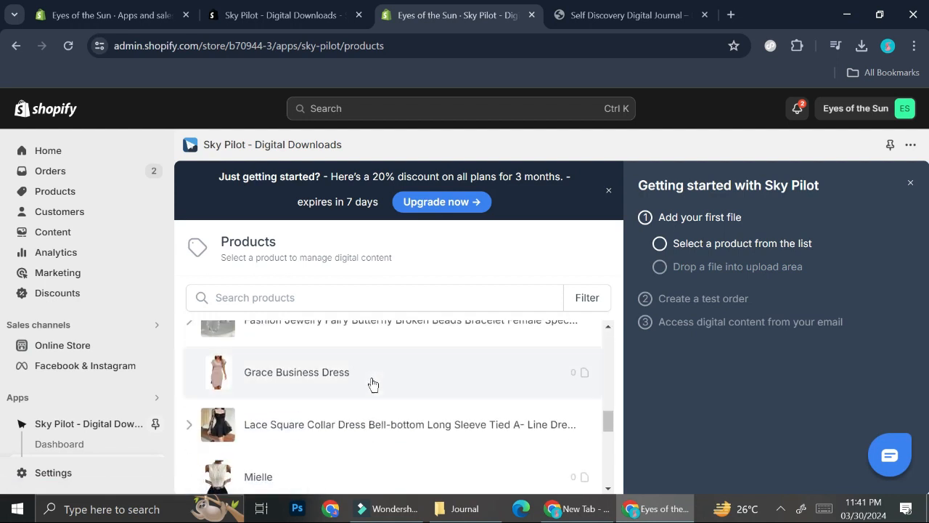
scroll(371, 381, down, 8)
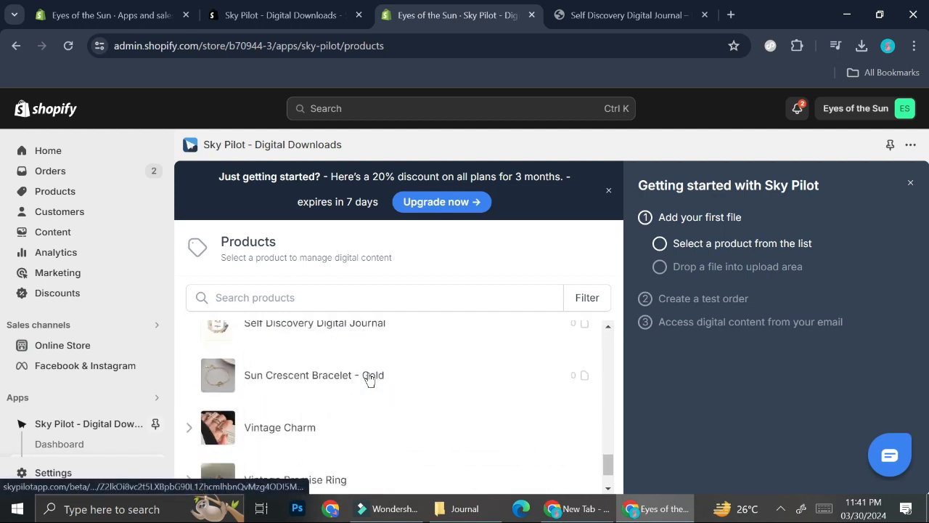
click(374, 328)
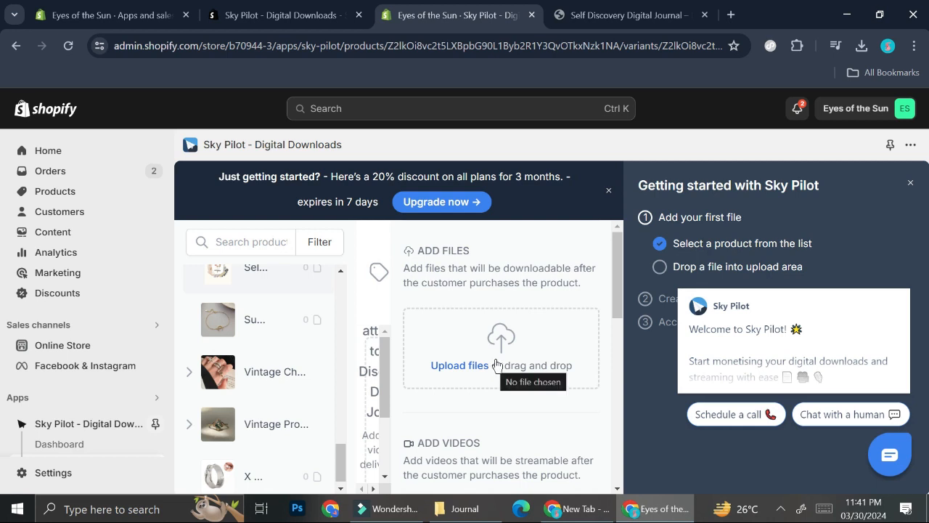
Open the Self Discovery Journal PDF from the Journal folder, look through its pages and close it
click(457, 508)
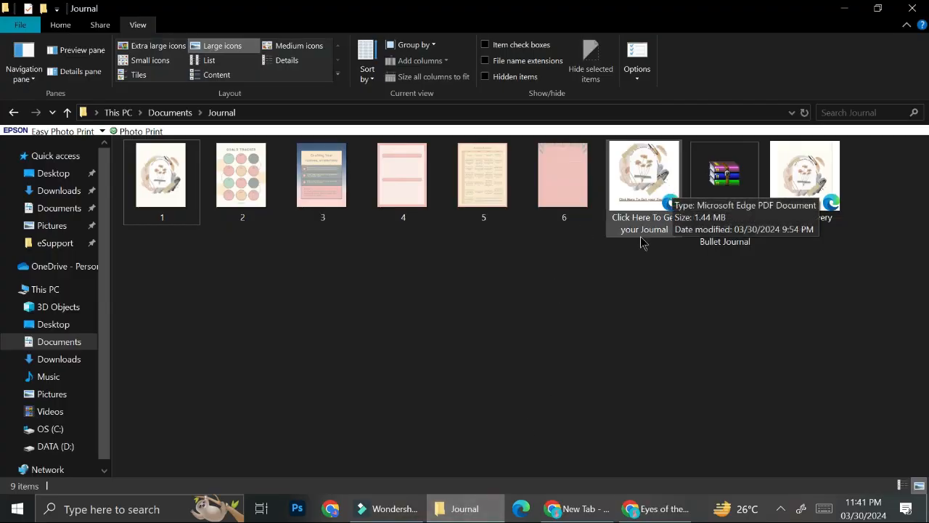
click(791, 178)
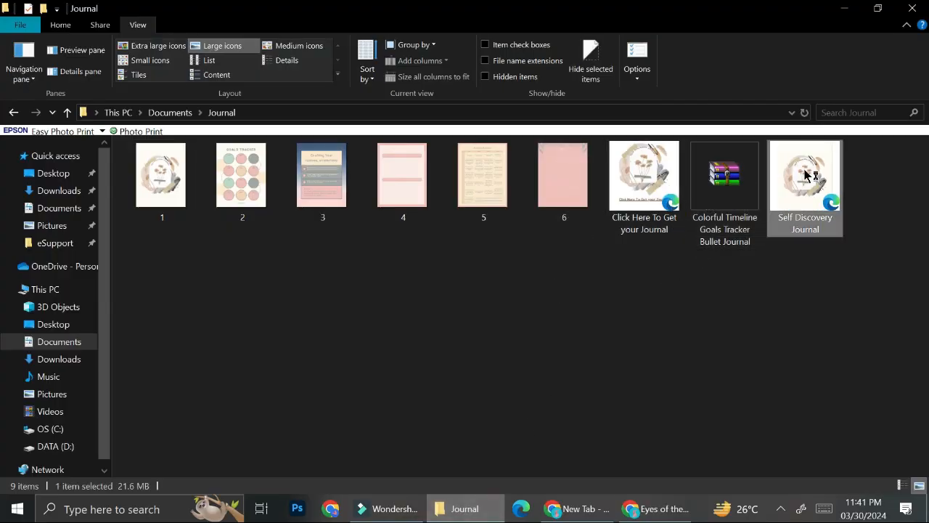
double_click(792, 181)
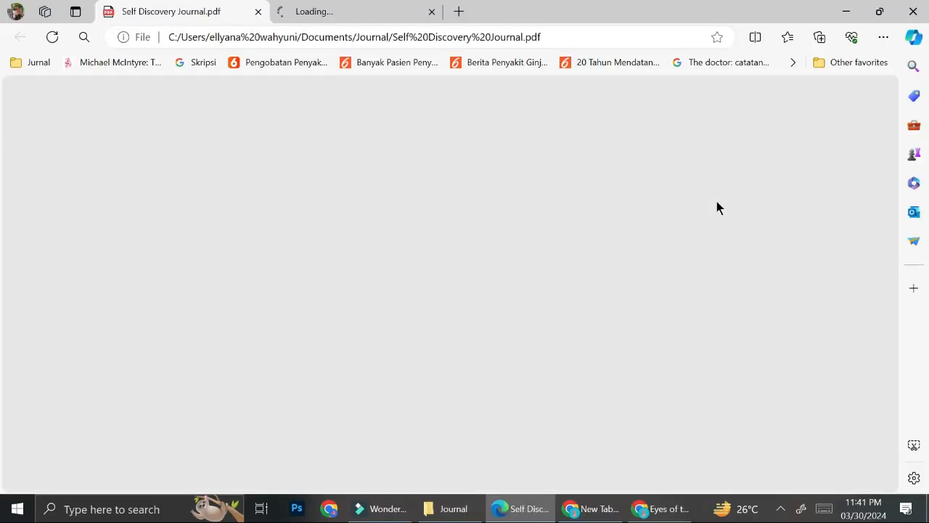
scroll(476, 228, down, 20)
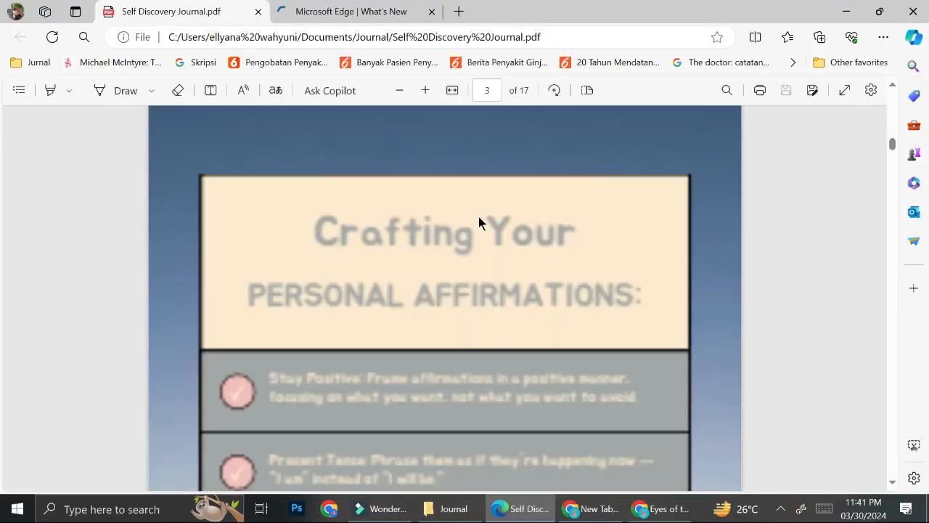
scroll(552, 182, down, 14)
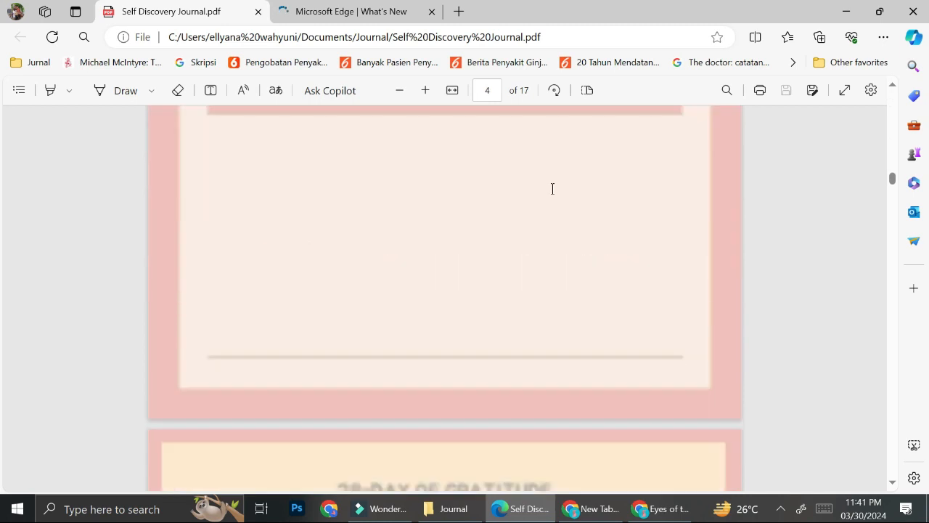
scroll(554, 195, down, 20)
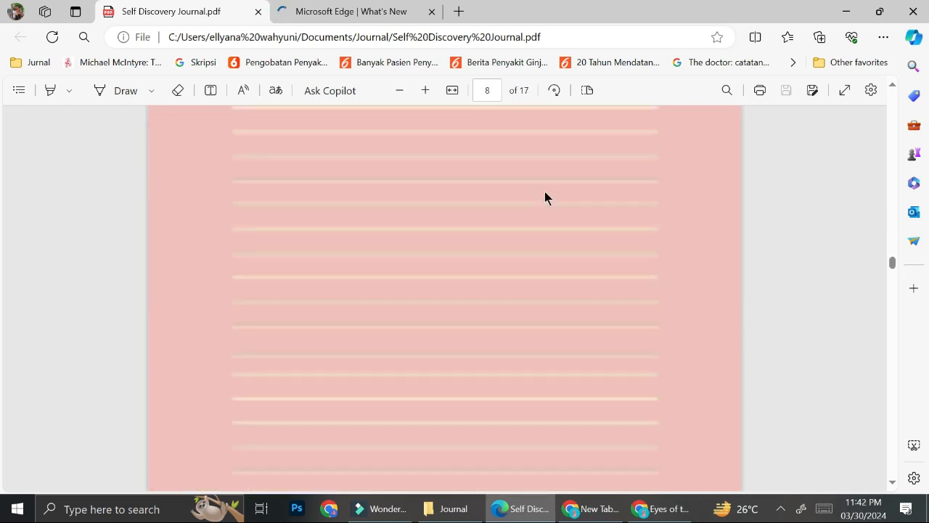
scroll(544, 197, down, 10)
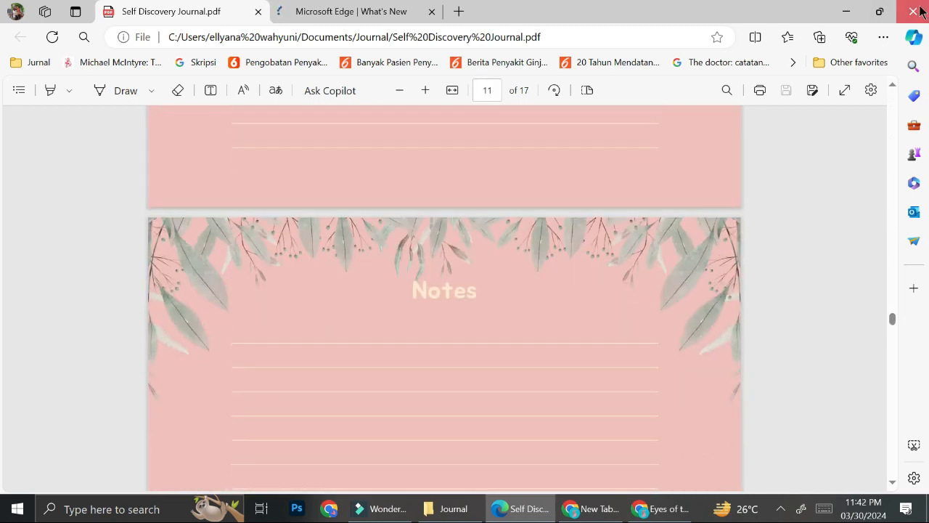
key(alt+F4)
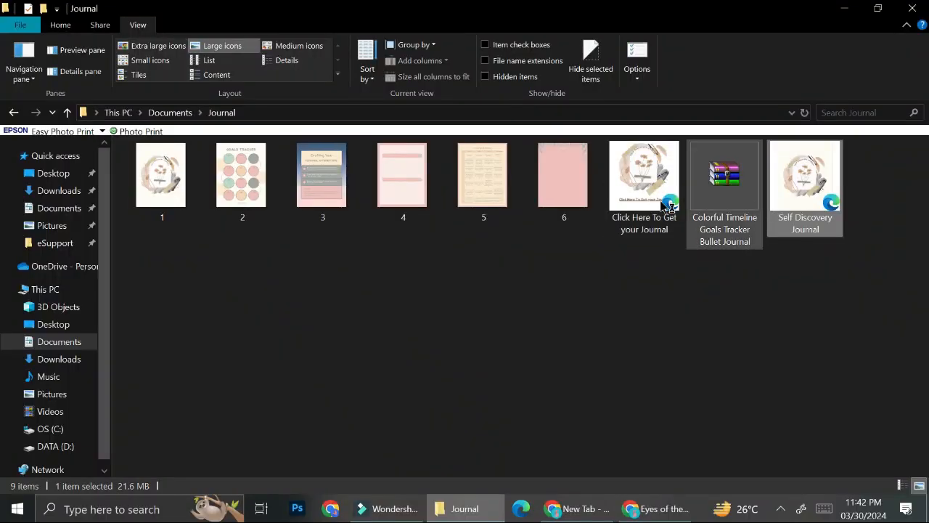
Open the "Click Here To Get your Journal" PDF, follow its link to the Canva template, examine that page and close it
click(633, 182)
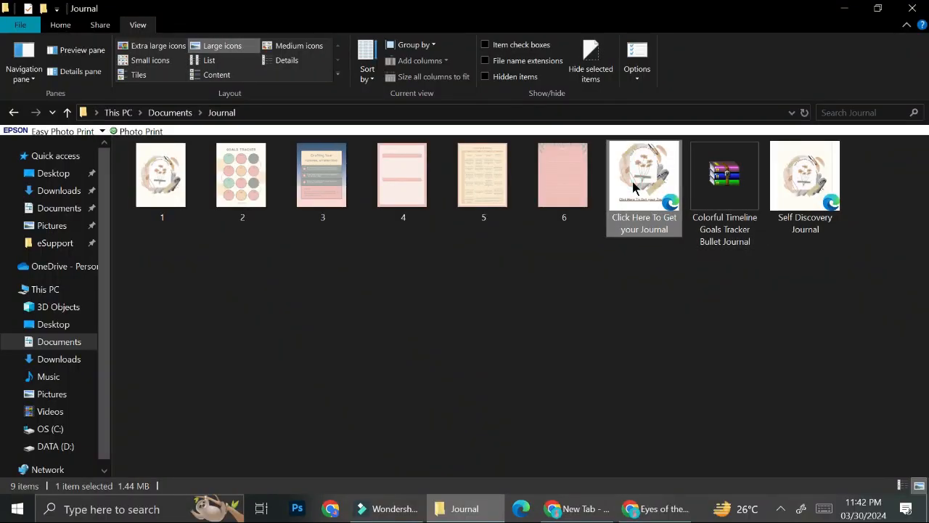
double_click(633, 181)
scroll(486, 206, down, 3)
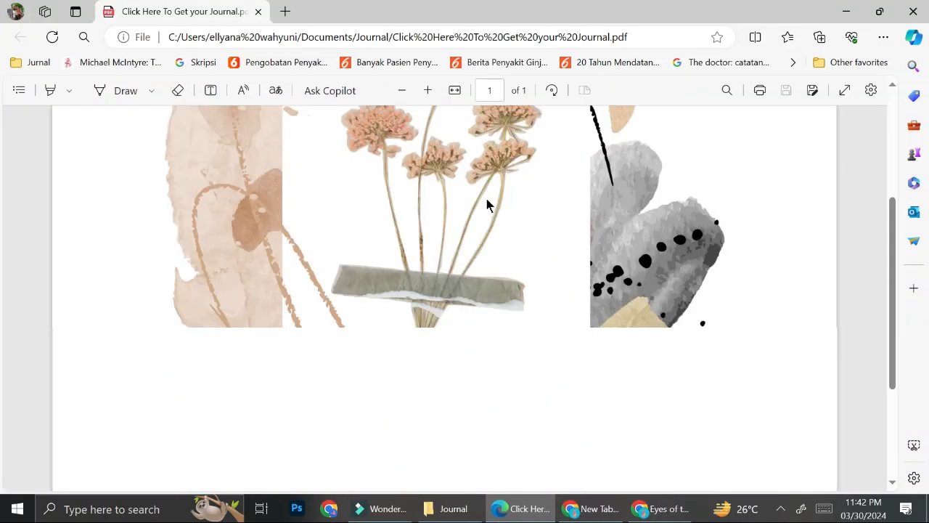
scroll(495, 180, down, 2)
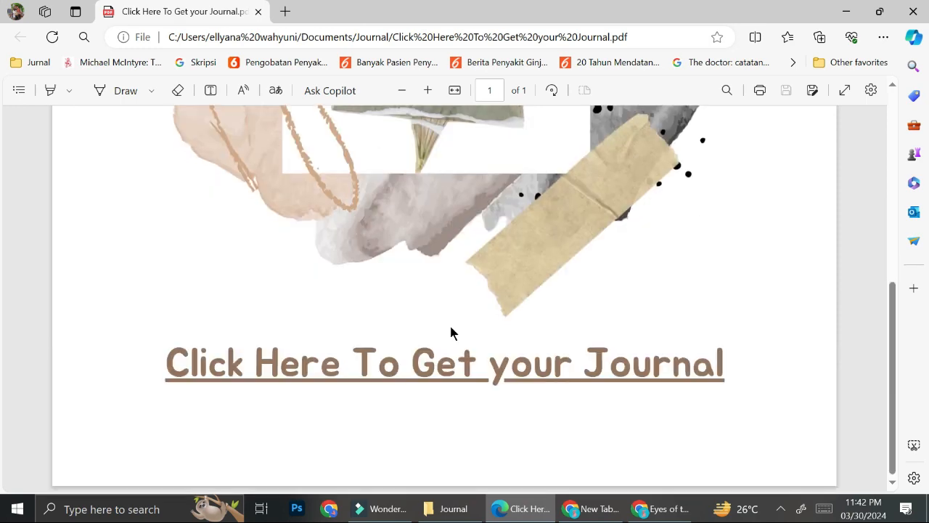
click(398, 372)
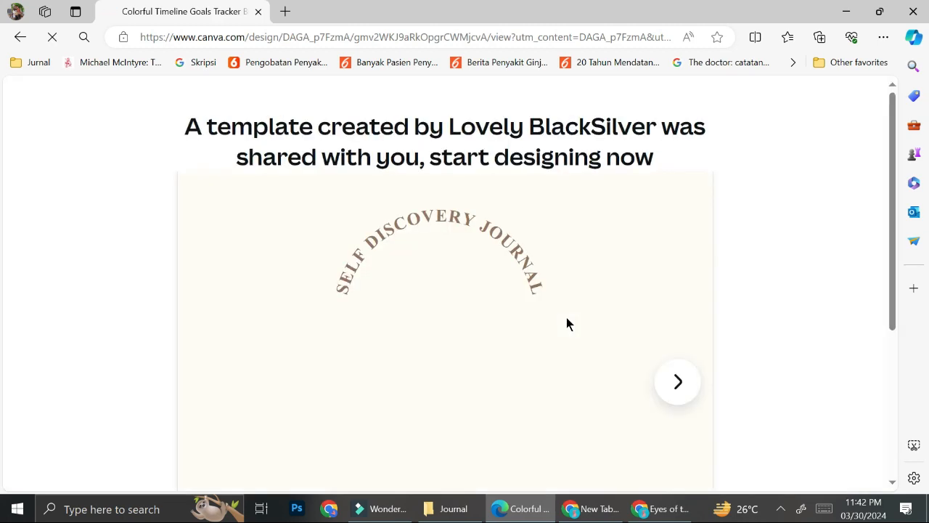
scroll(567, 324, down, 3)
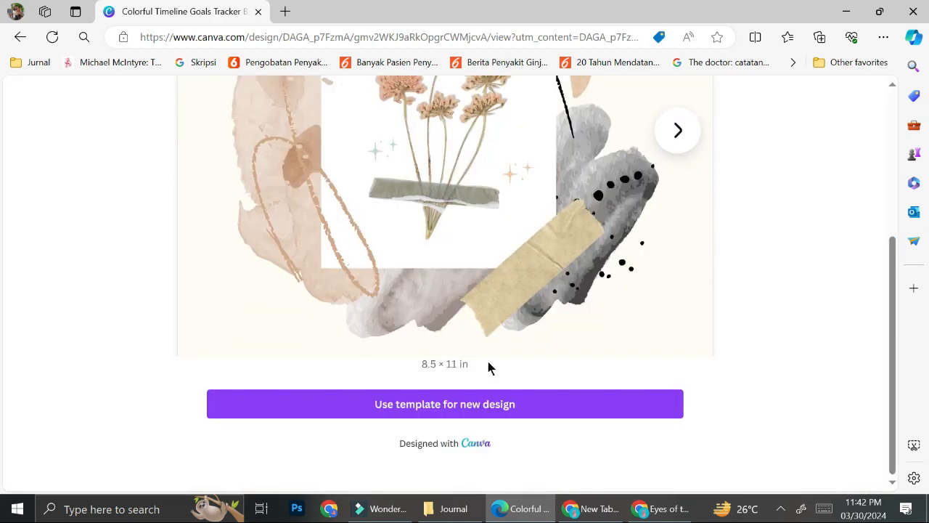
scroll(560, 326, up, 2)
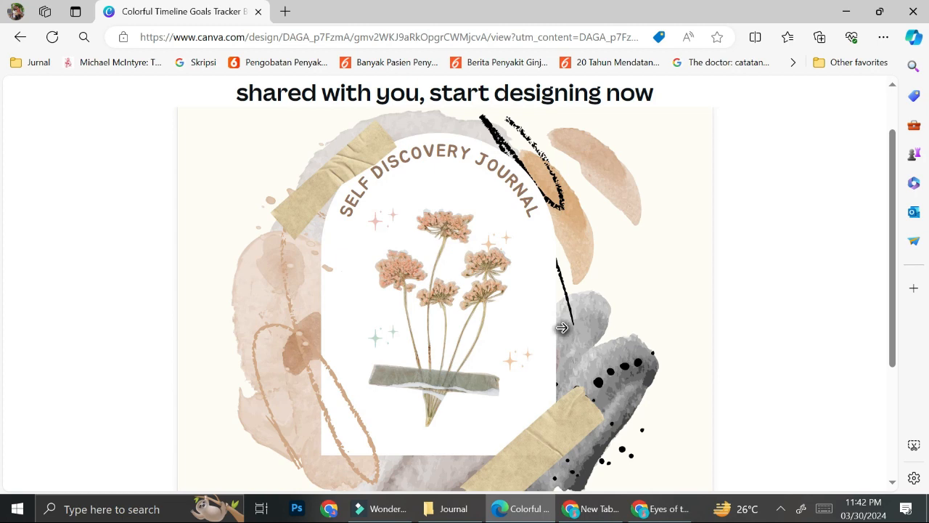
scroll(562, 327, down, 3)
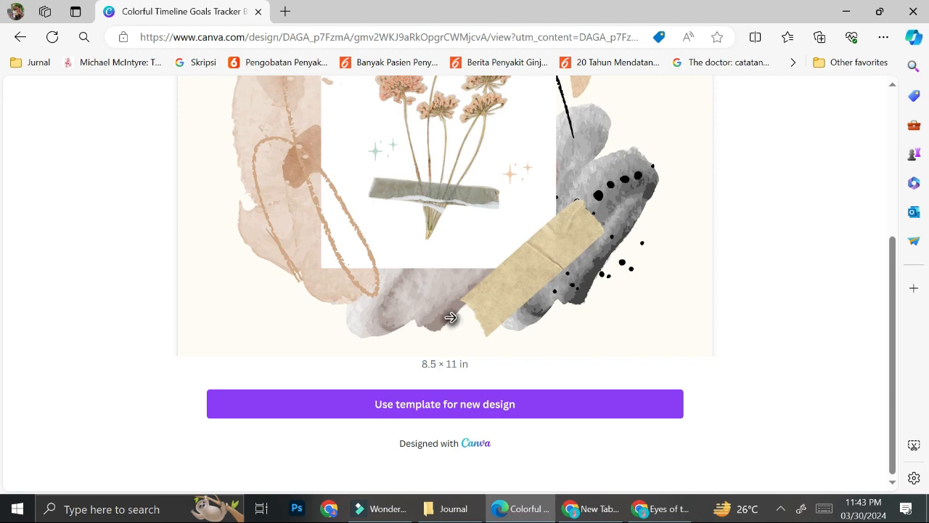
scroll(450, 317, up, 2)
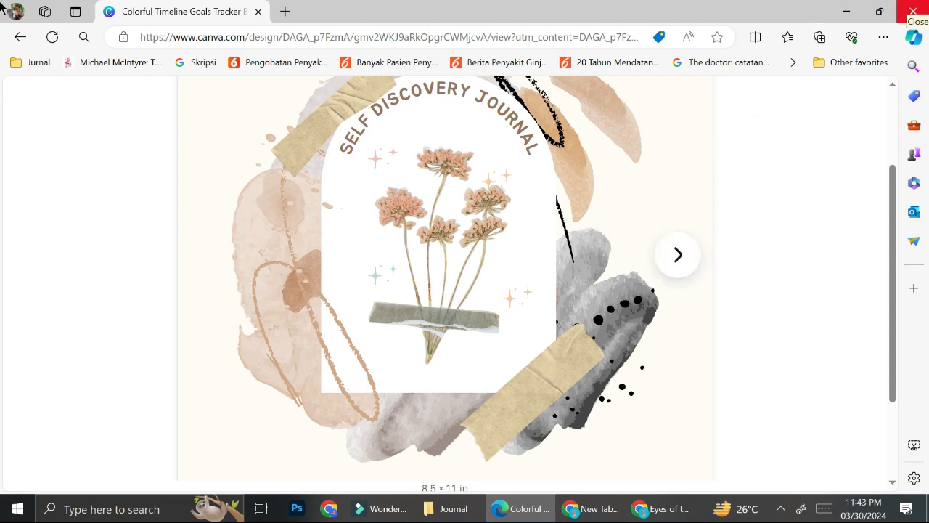
click(912, 11)
Return to Sky Pilot in Chrome and upload Self Discovery Journal.pdf as the product's downloadable file
mouse_move(654, 509)
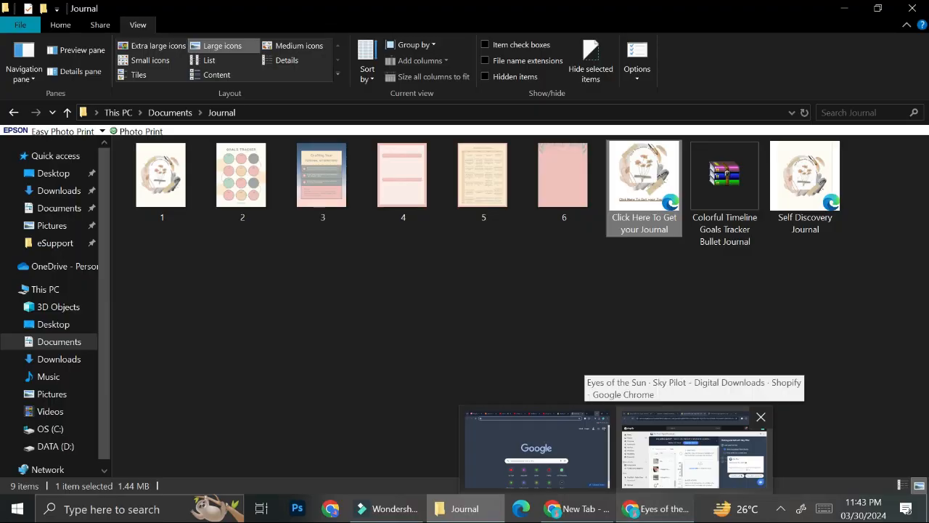
click(695, 450)
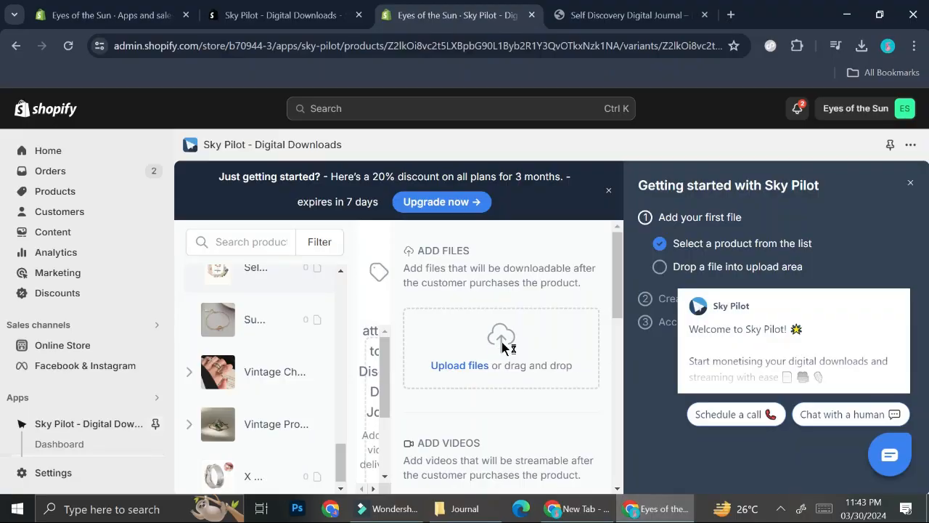
click(502, 345)
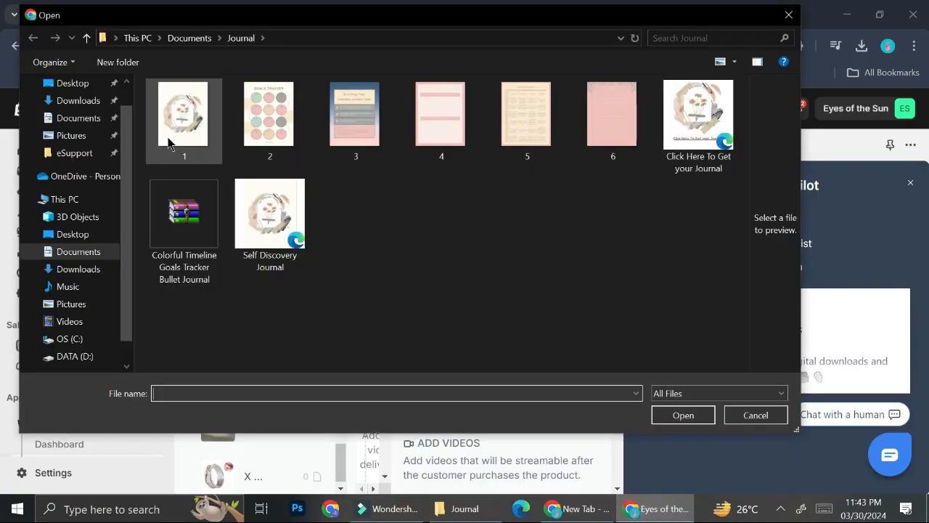
key(Escape)
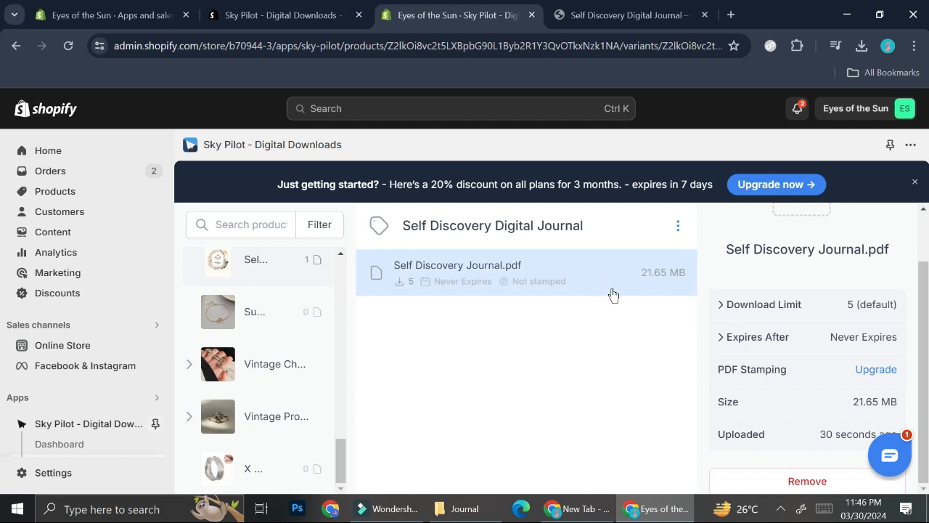
Check the download limit and expiry options of the uploaded Self Discovery Journal.pdf
click(743, 305)
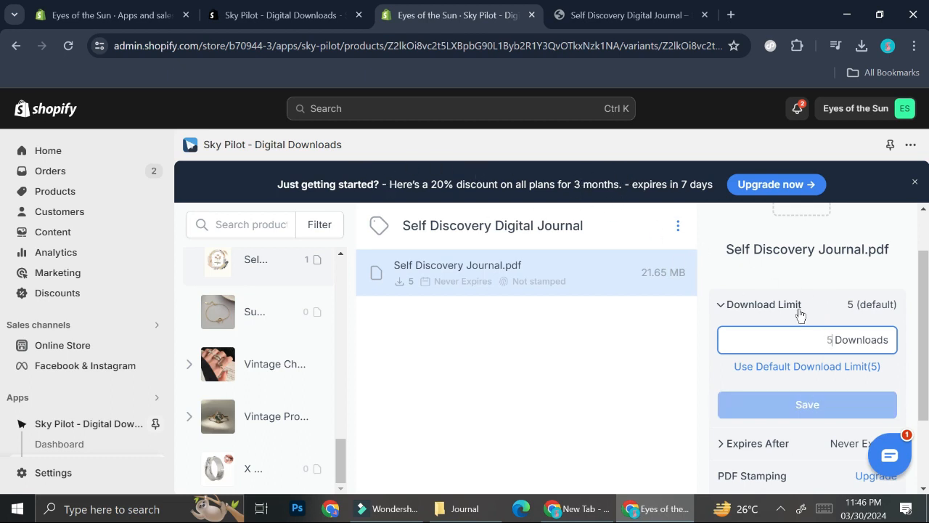
click(721, 309)
click(747, 340)
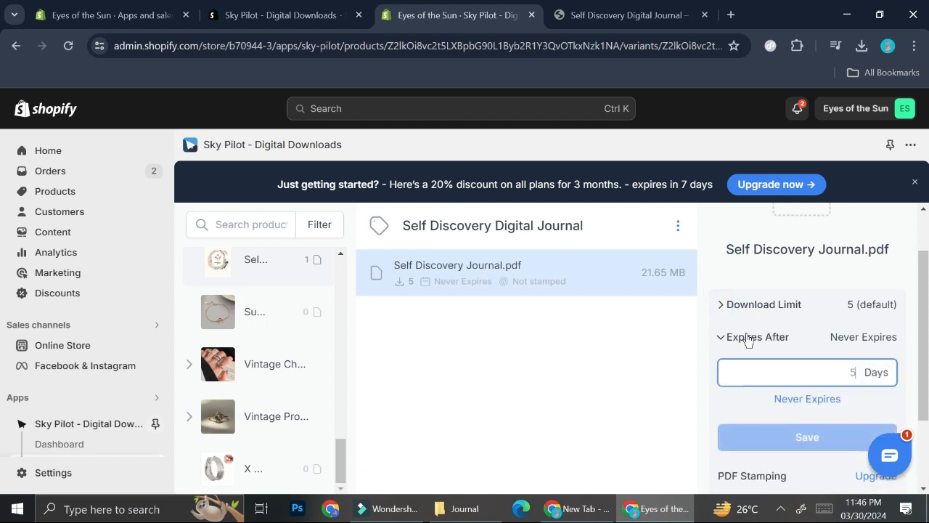
click(748, 338)
click(730, 341)
click(732, 340)
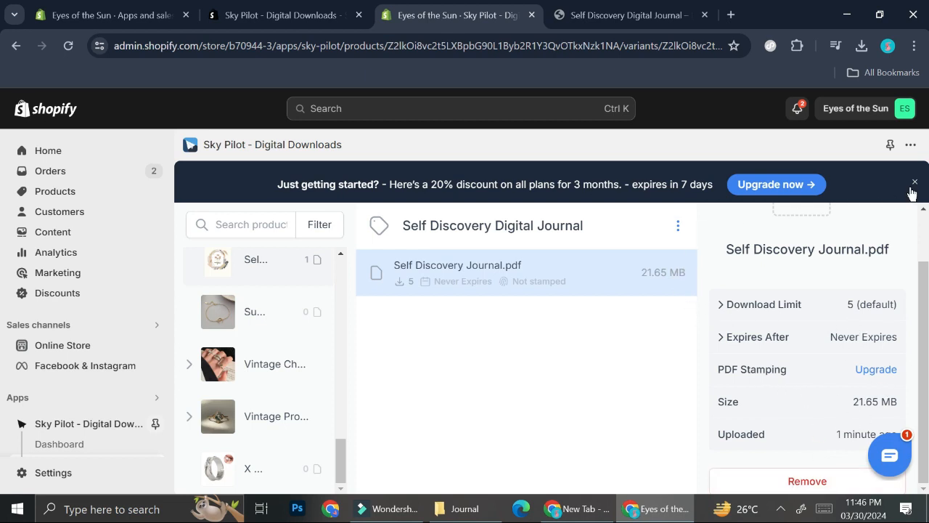
Add image 1 from the Journal folder as the PDF's thumbnail, and close the file details and the discount banner
scroll(868, 260, up, 2)
click(802, 250)
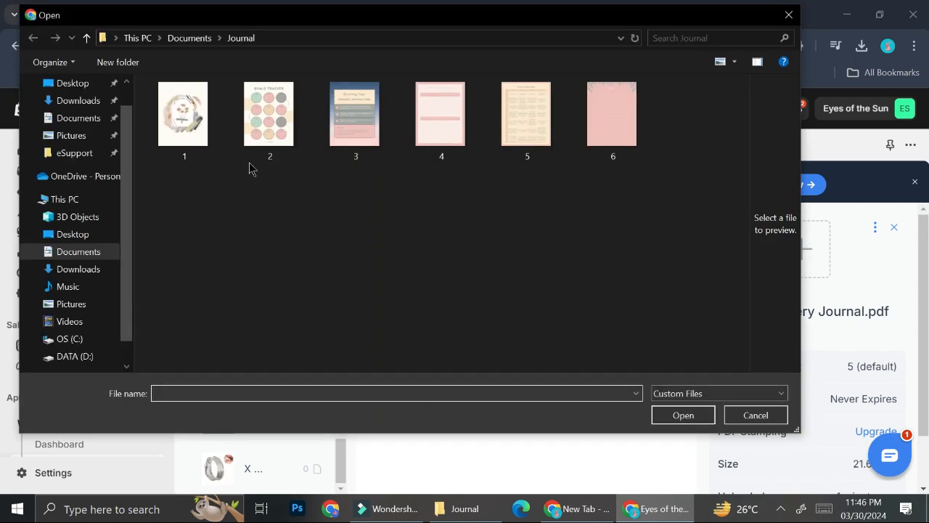
double_click(190, 126)
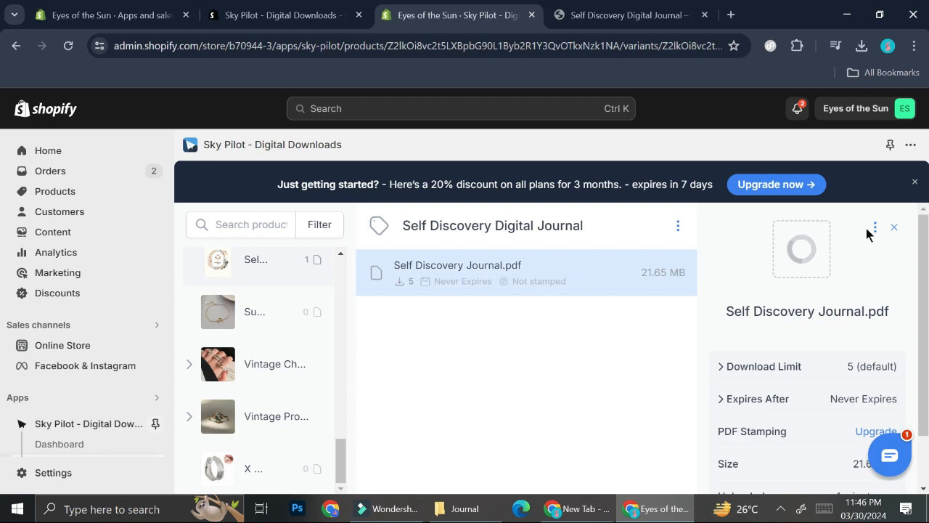
click(895, 227)
click(914, 183)
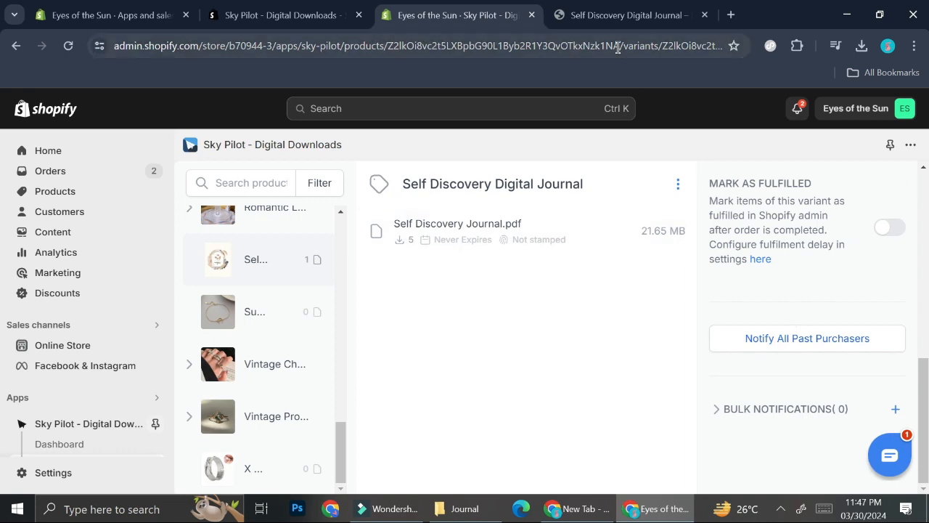
Add the Self Discovery Digital Journal to the cart on its online store page and proceed to checkout
click(632, 15)
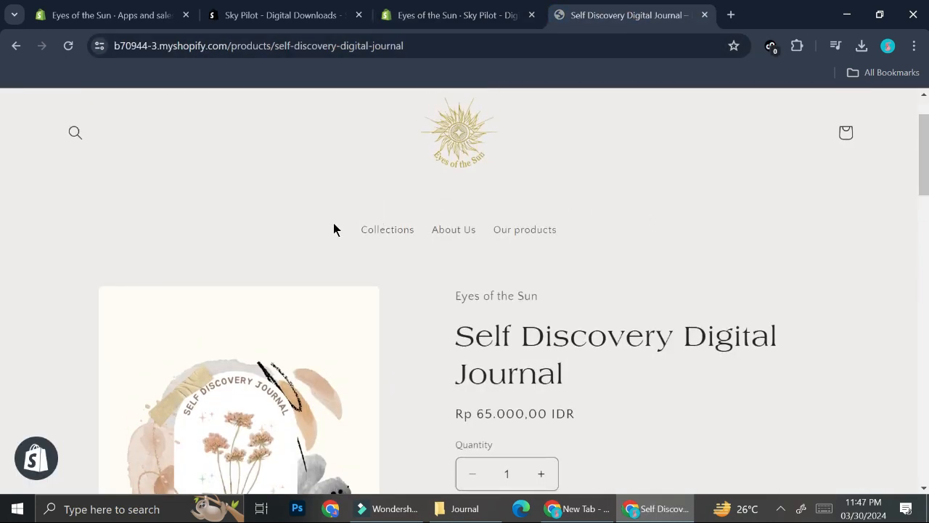
scroll(334, 226, down, 2)
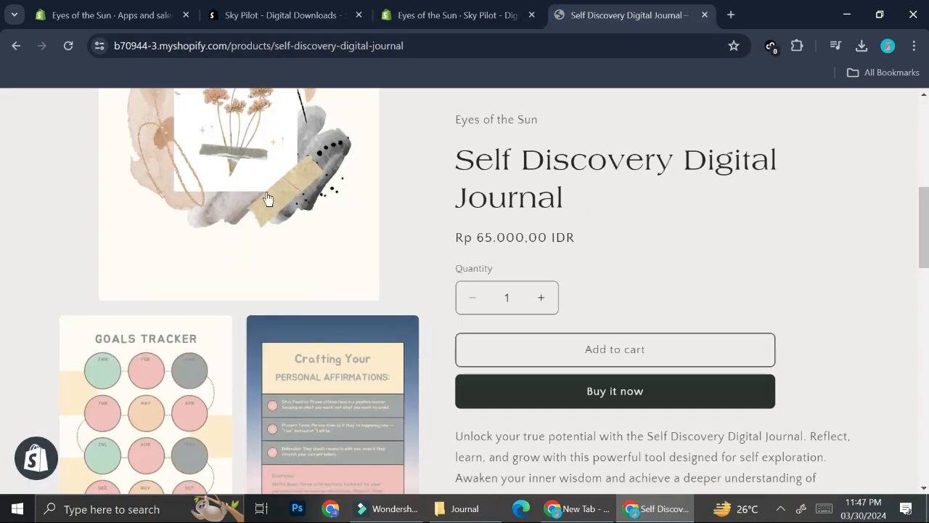
click(659, 354)
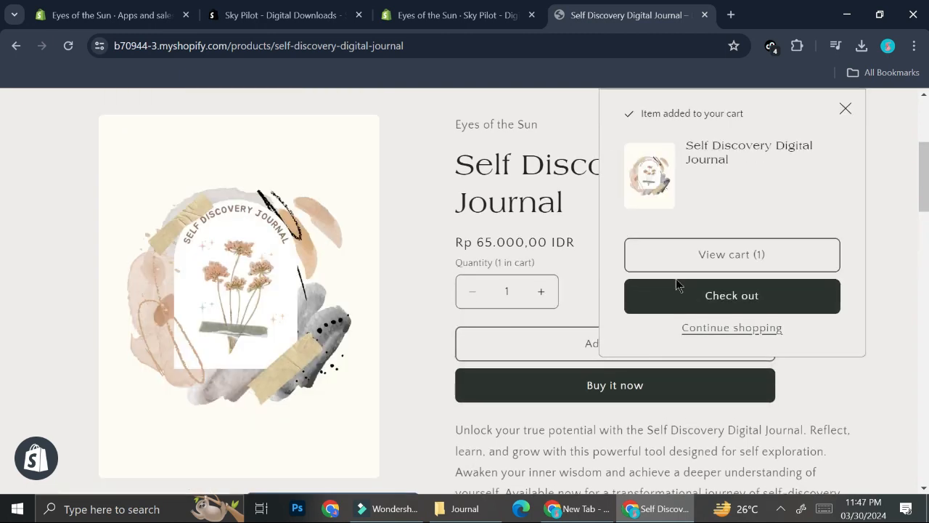
click(711, 294)
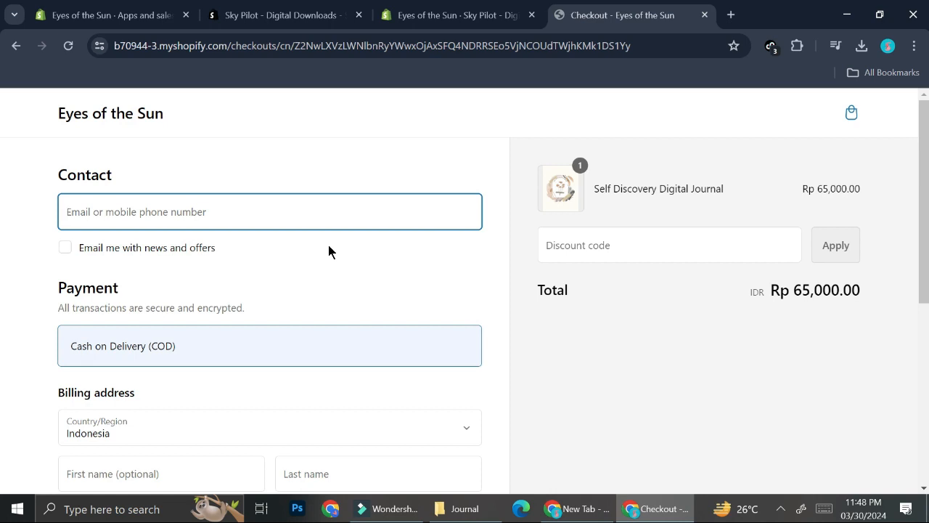
Fill in the customer's contact and billing details at checkout and complete the cash-on-delivery order
scroll(208, 266, down, 1)
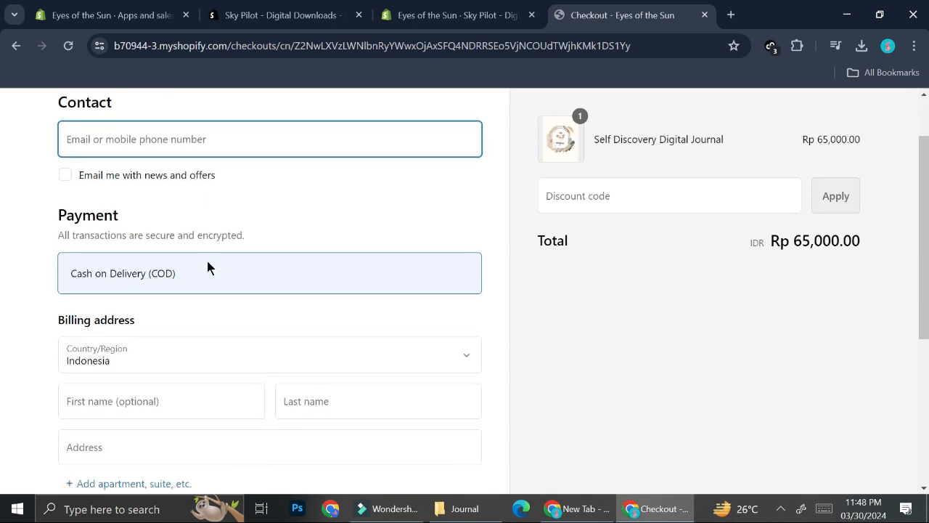
scroll(201, 402, down, 2)
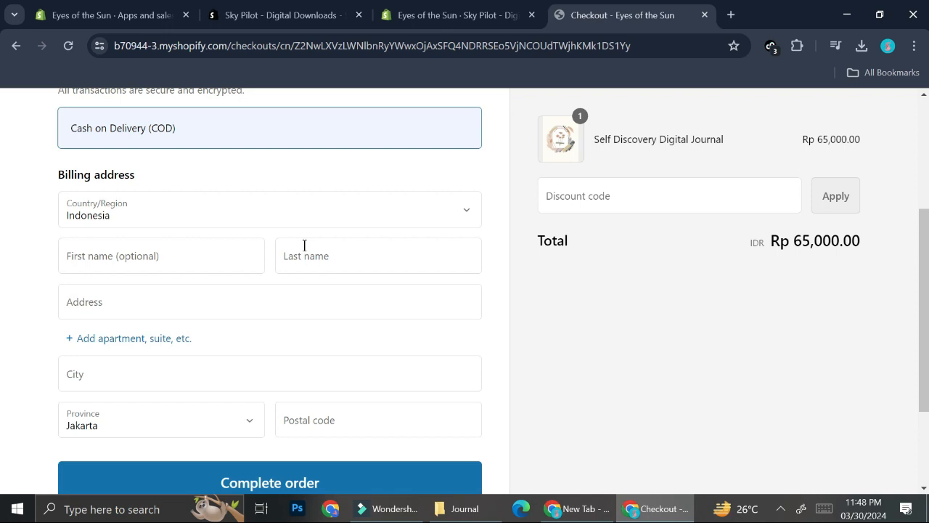
click(216, 256)
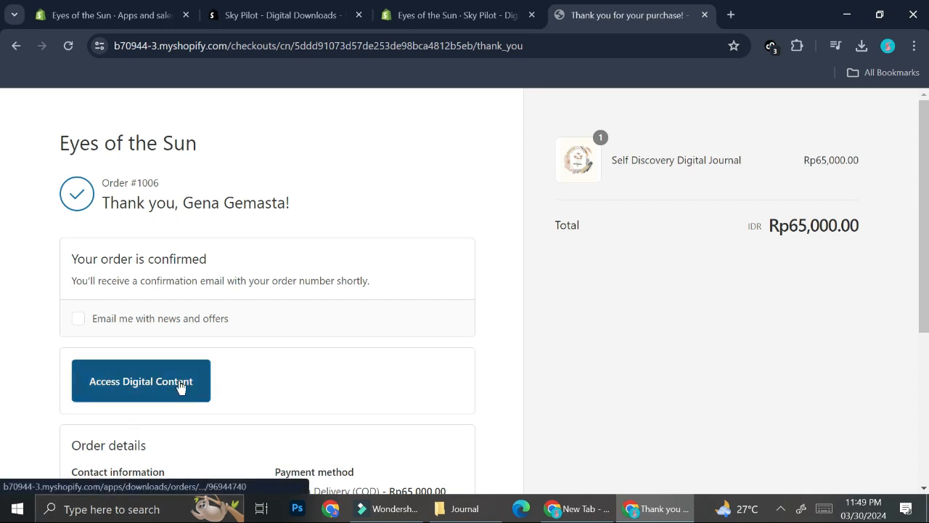
Access the order's digital content from the purchase confirmation page and download Self Discovery Journal.pdf
click(130, 381)
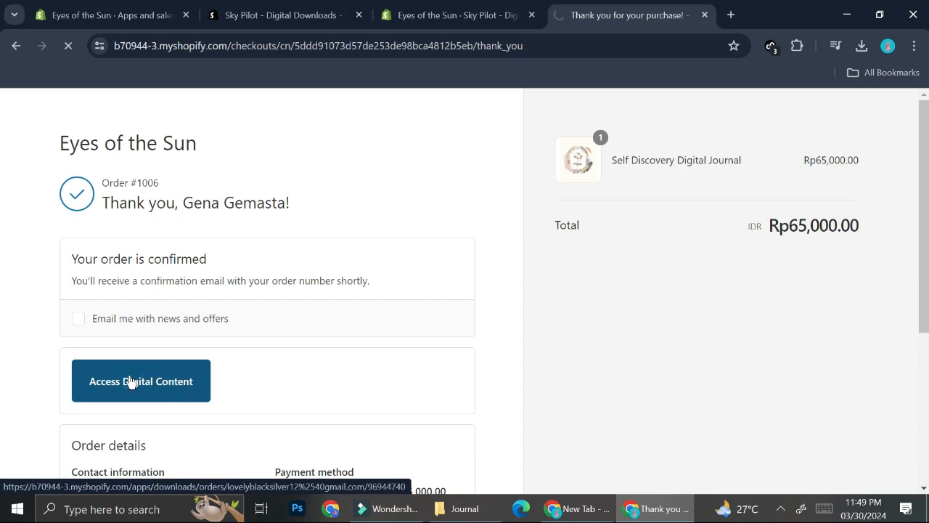
scroll(479, 305, down, 2)
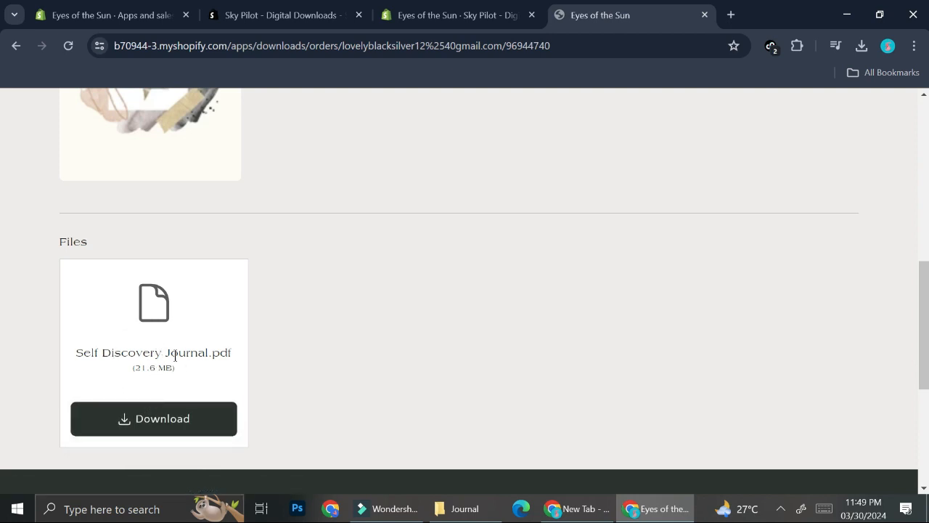
scroll(178, 356, up, 7)
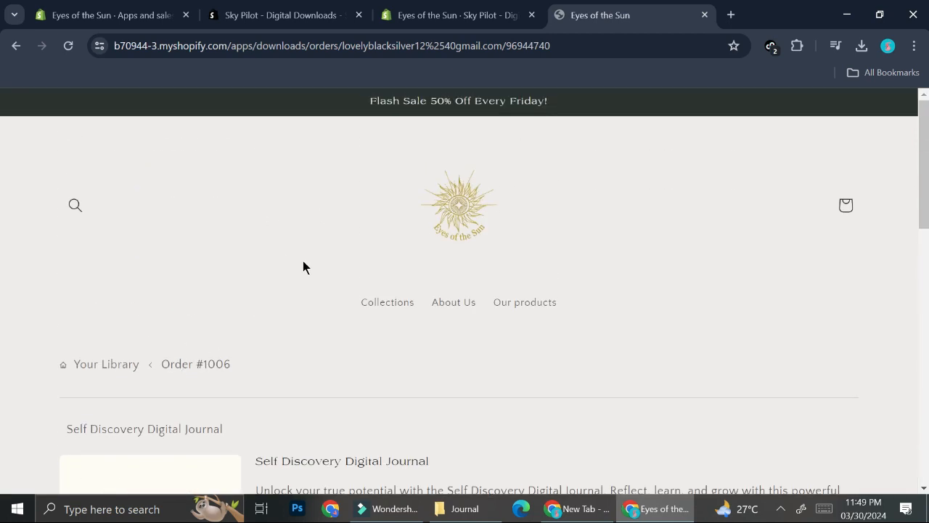
scroll(303, 267, down, 7)
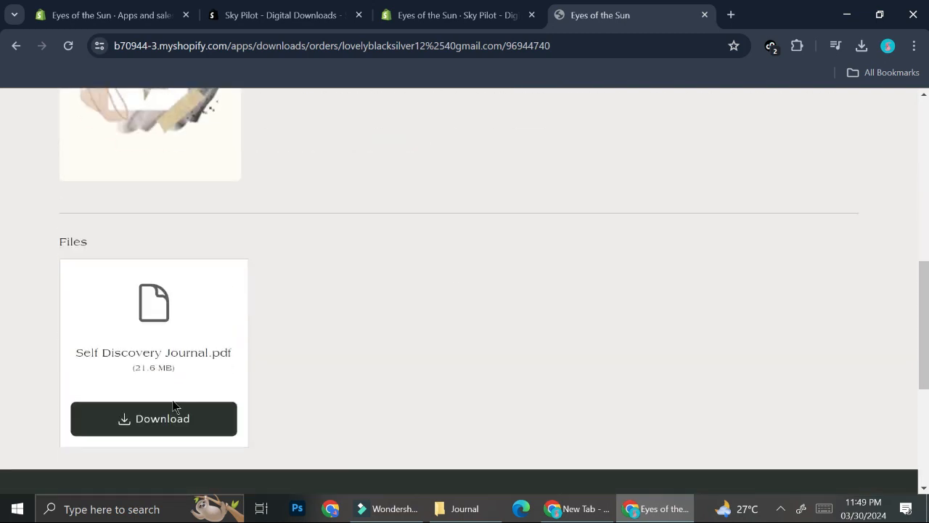
click(175, 408)
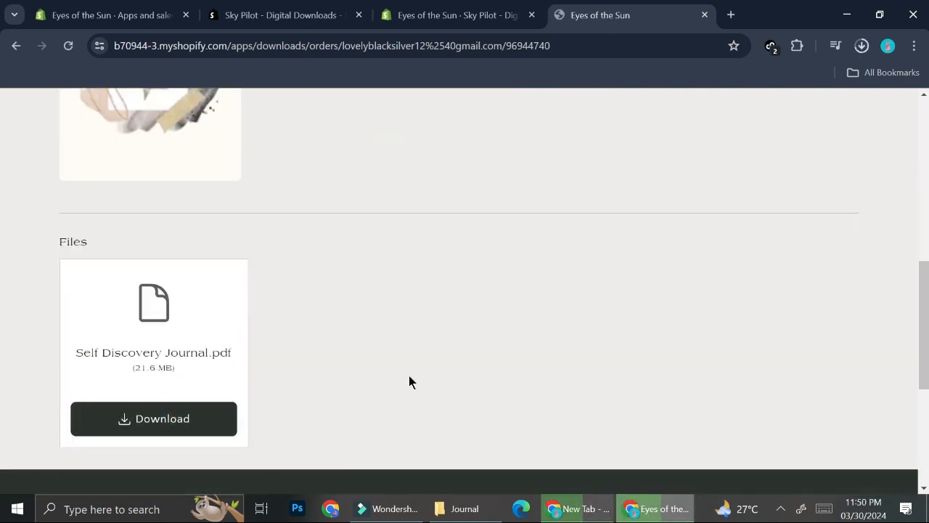
Download Self Discovery Journal.pdf five more times from the order's files to test its download limit
click(194, 414)
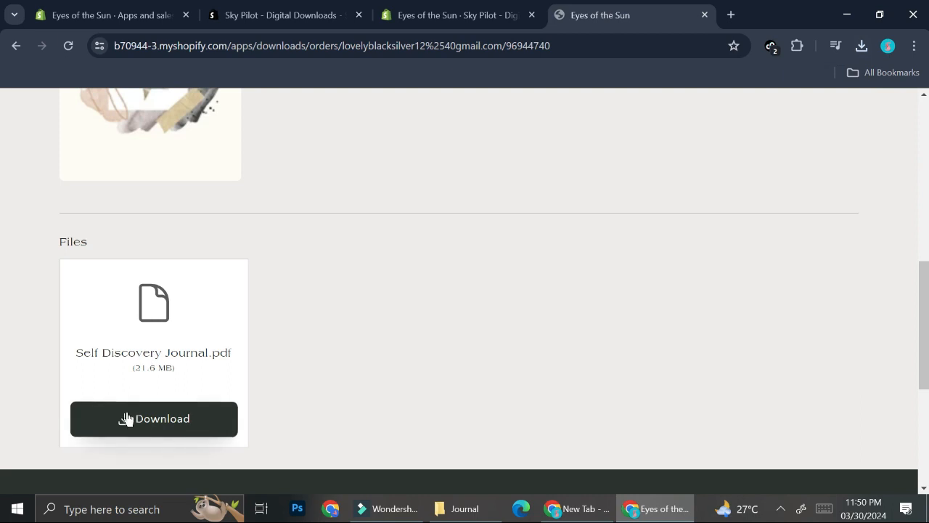
click(202, 409)
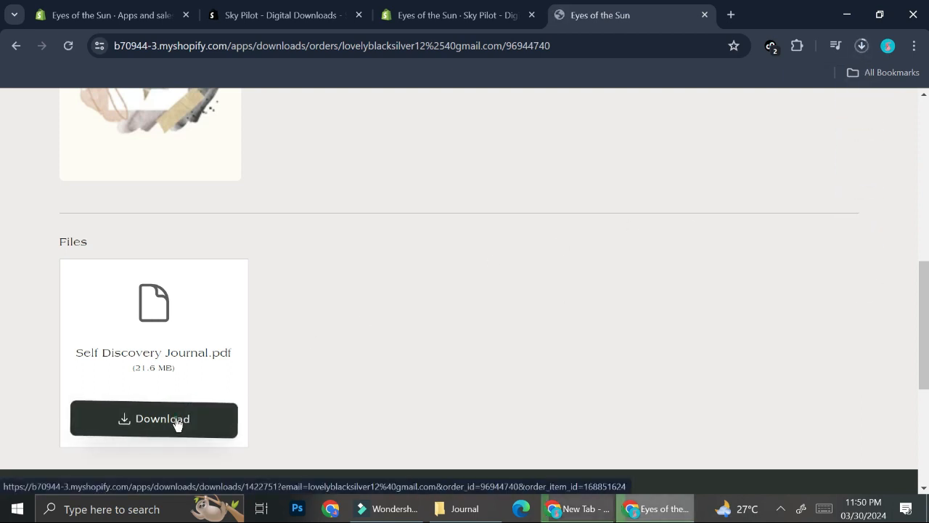
click(177, 423)
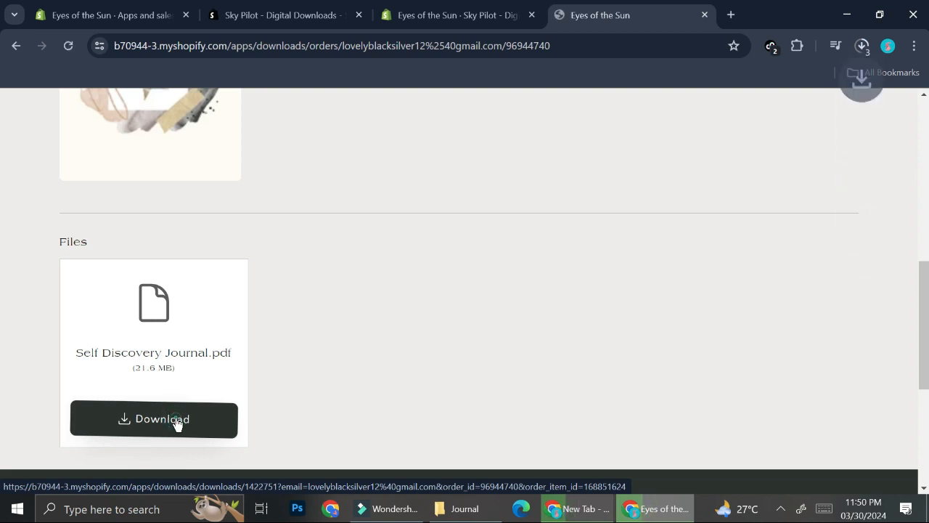
click(177, 424)
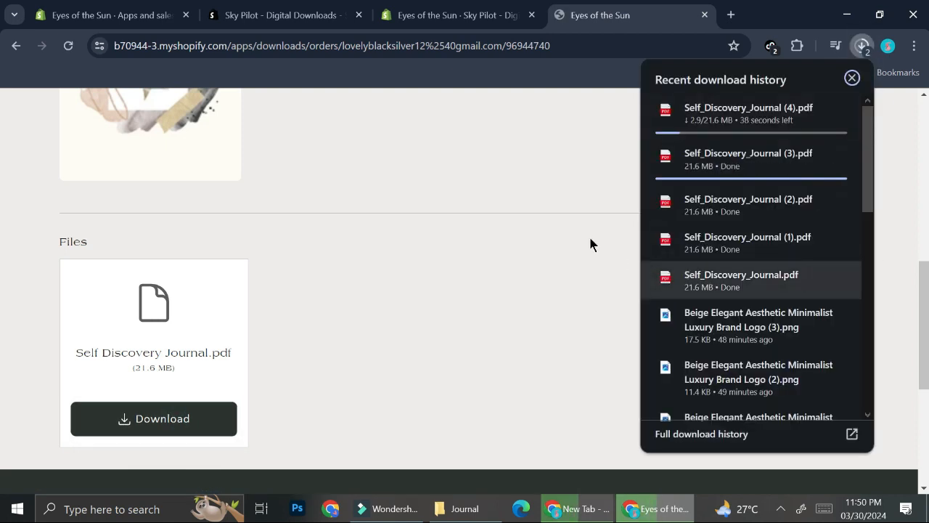
click(164, 417)
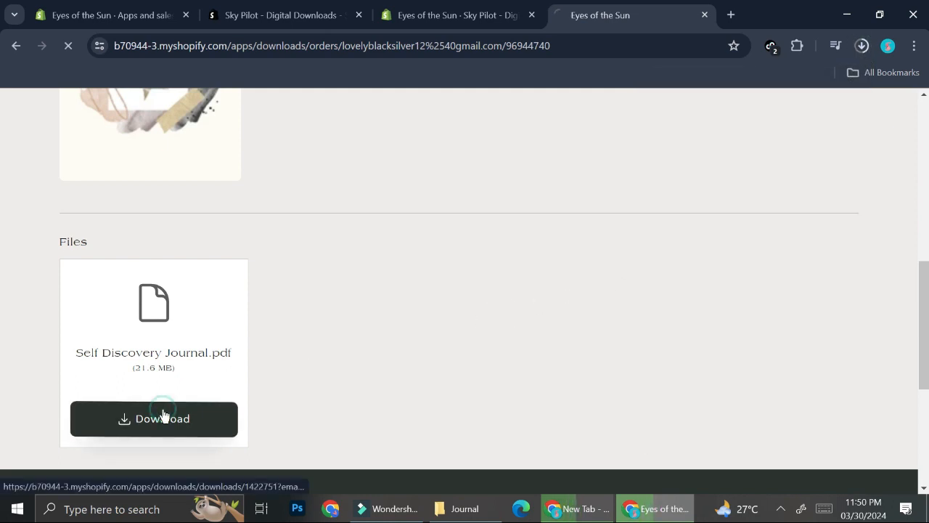